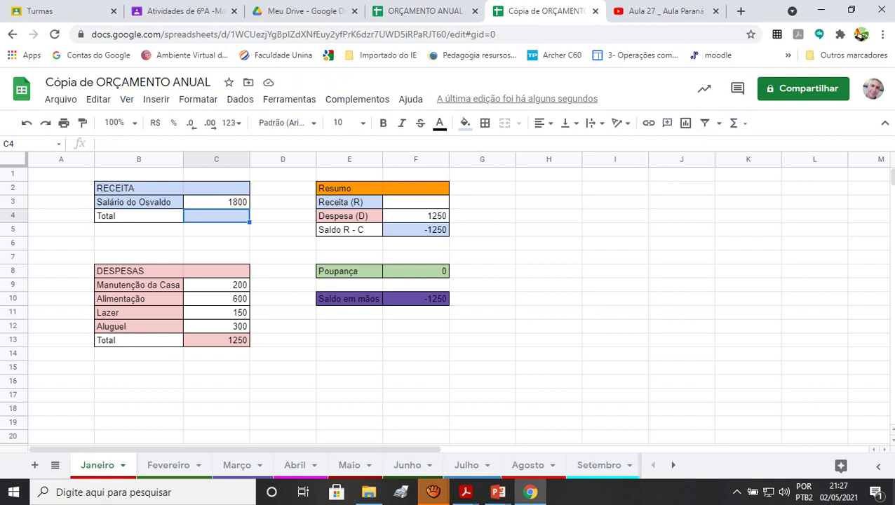
Fill the RECEITA total in C4 of the Janeiro sheet with the formula =C3
key(Up)
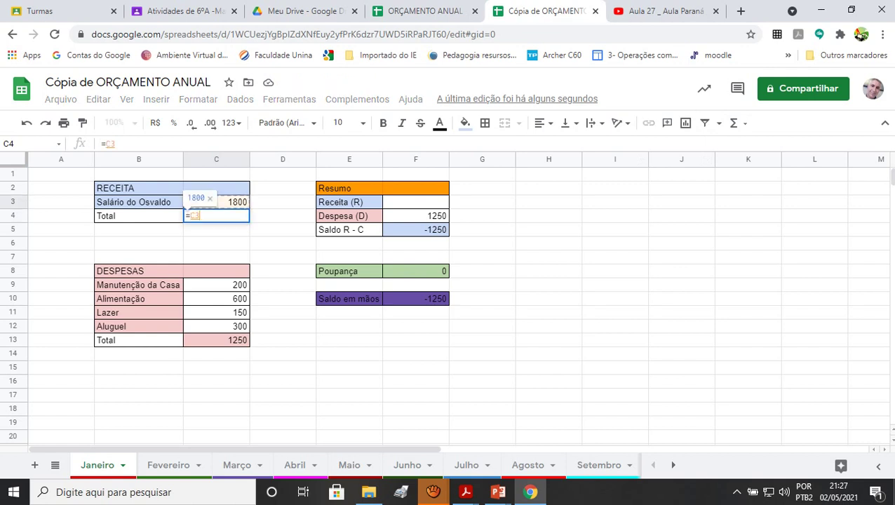
key(Return)
click(283, 354)
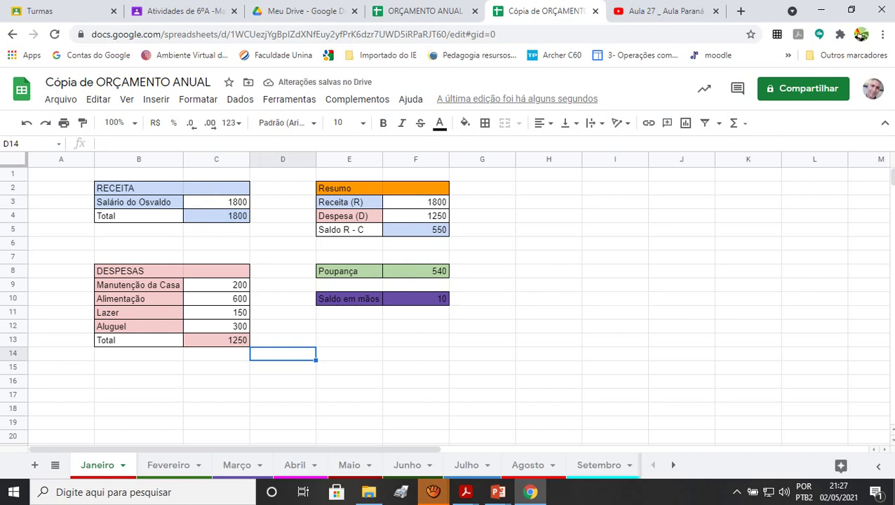
Replace the DESPESAS total in C13 with the formula =SOMA(C9:C12), adding up the four expenses
click(216, 340)
key(Delete)
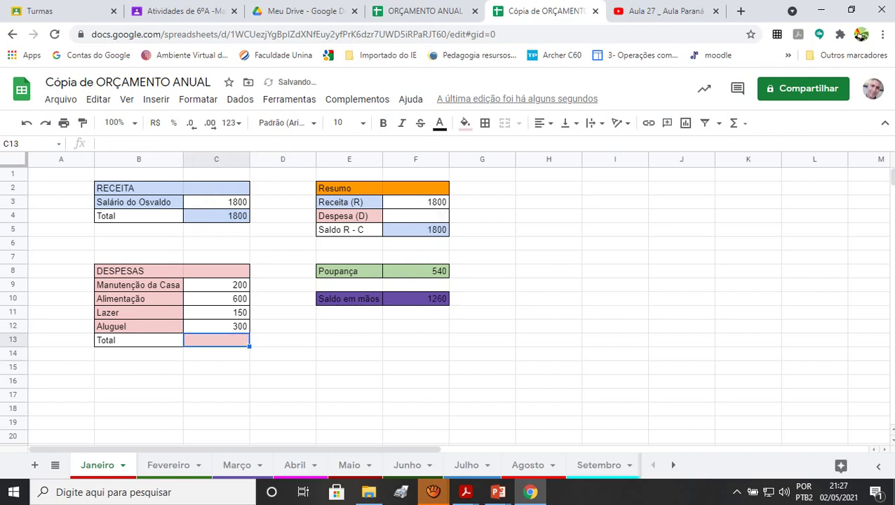
drag(217, 285, 217, 326)
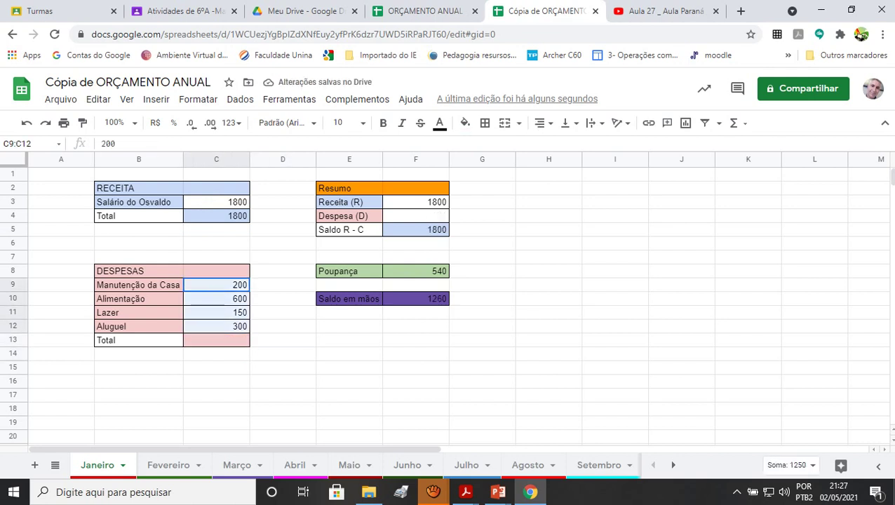
click(733, 122)
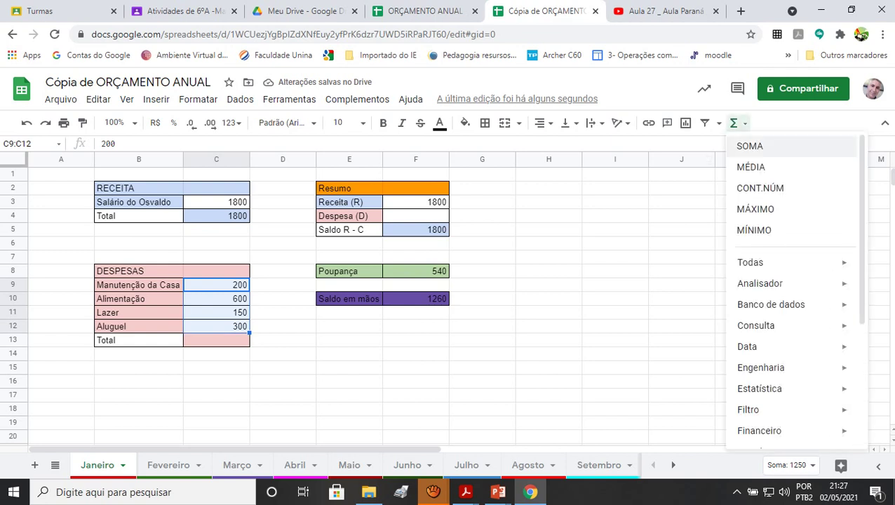
click(745, 141)
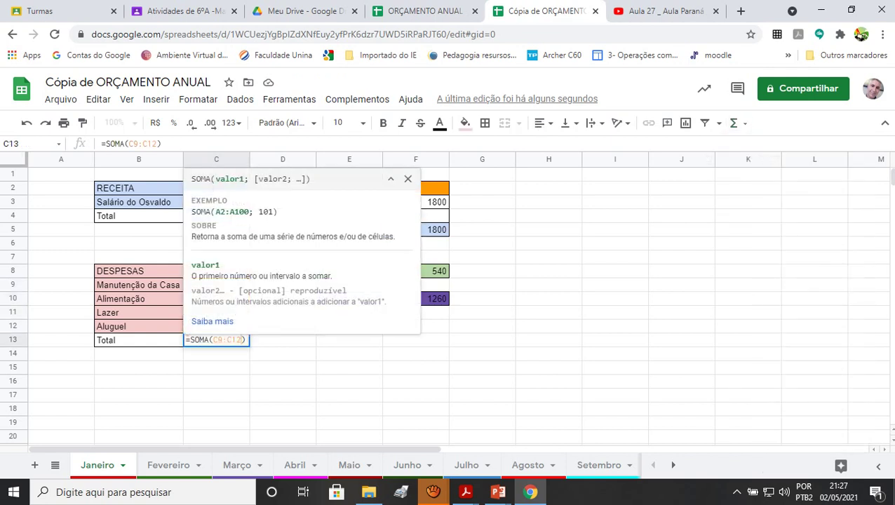
key(Return)
click(415, 366)
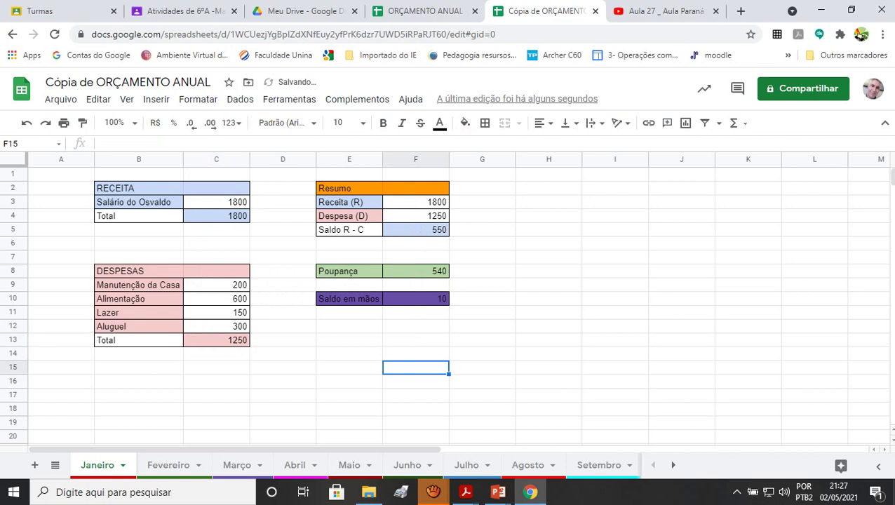
Clear the three Resumo values in F3:F5
click(415, 202)
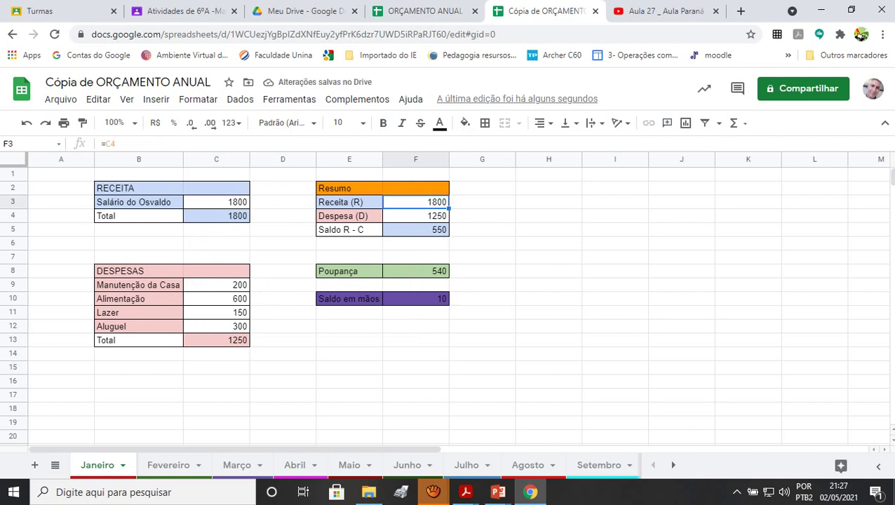
key(shift+Down)
key(shift+Down)
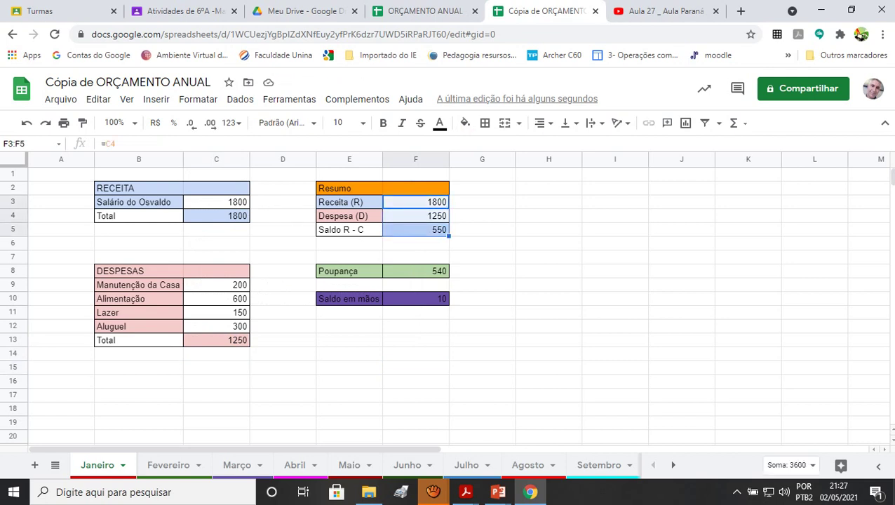
key(Delete)
Link the Resumo entries to the totals: Receita in F3 as =C4 and Despesa in F4 as =C13
click(416, 202)
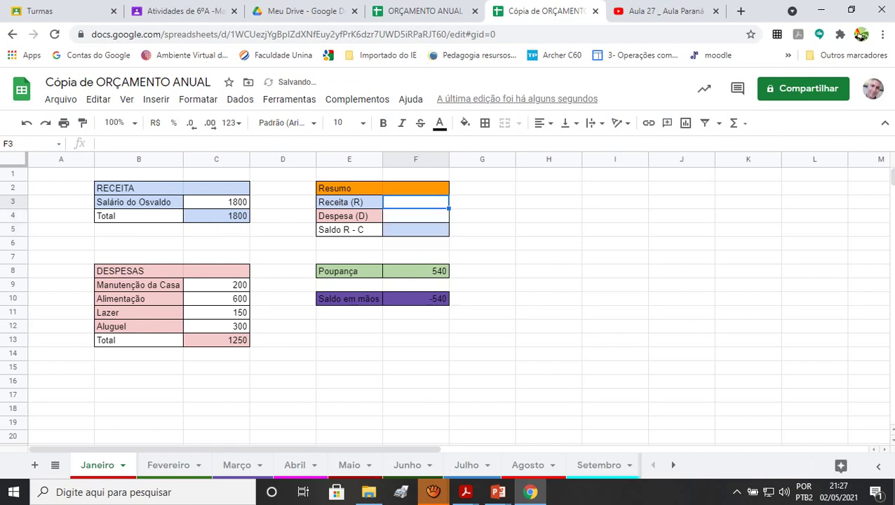
text(=C4)
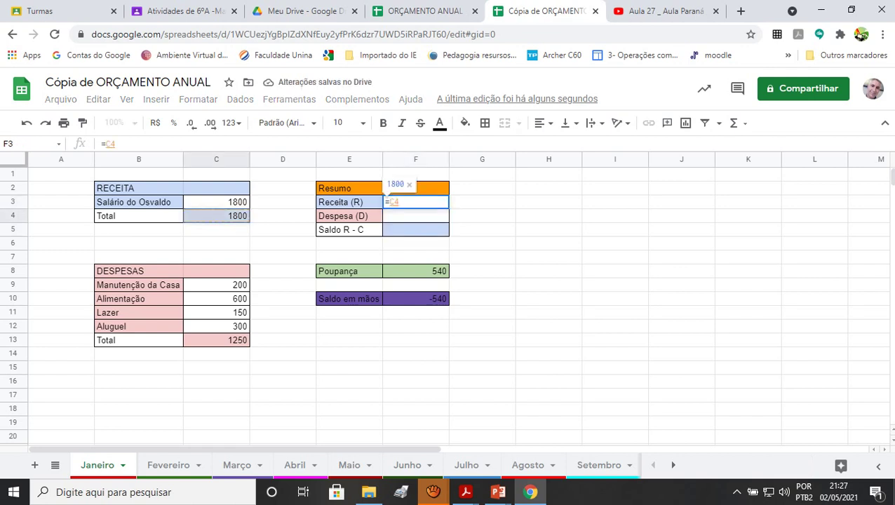
key(Return)
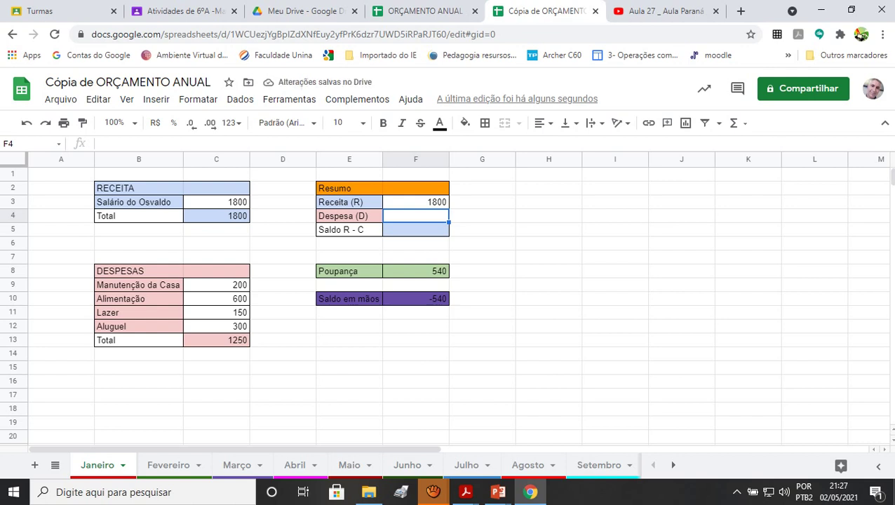
text(=)
click(216, 340)
key(Return)
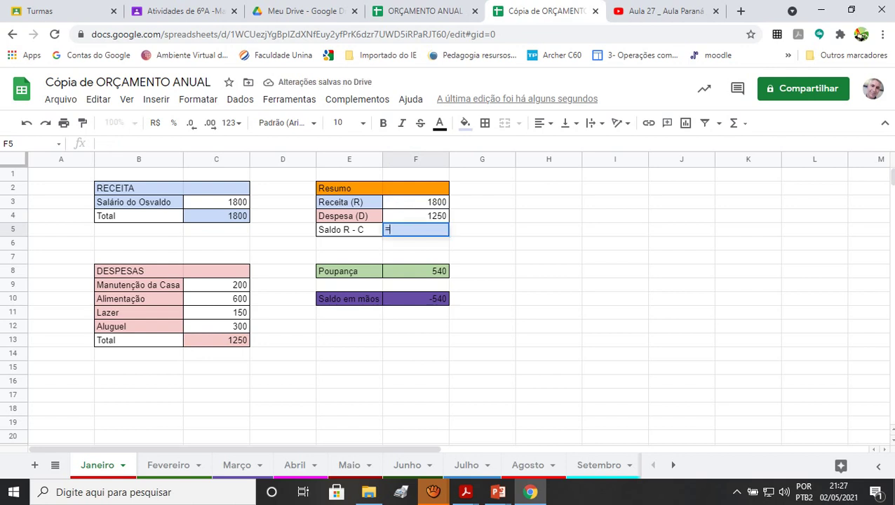
Calculate the Resumo balance in F5 with the formula =F3-F4
text(=F3-)
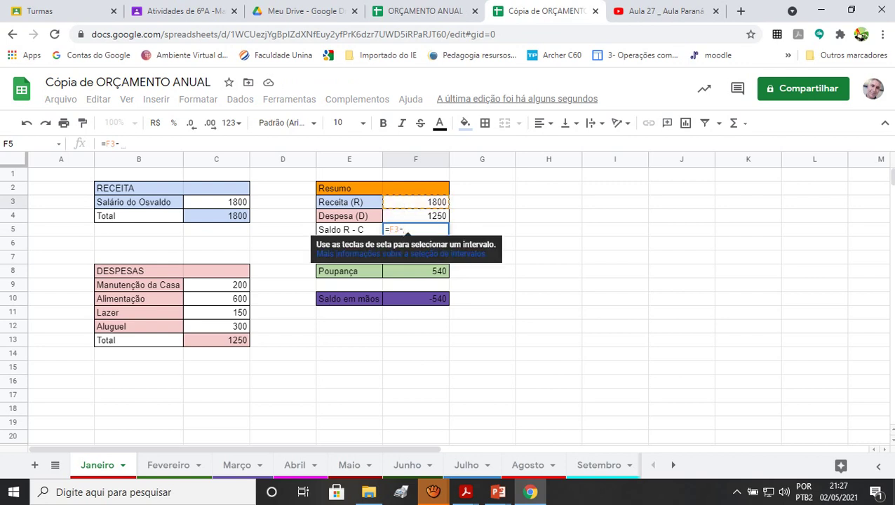
key(Up)
key(Return)
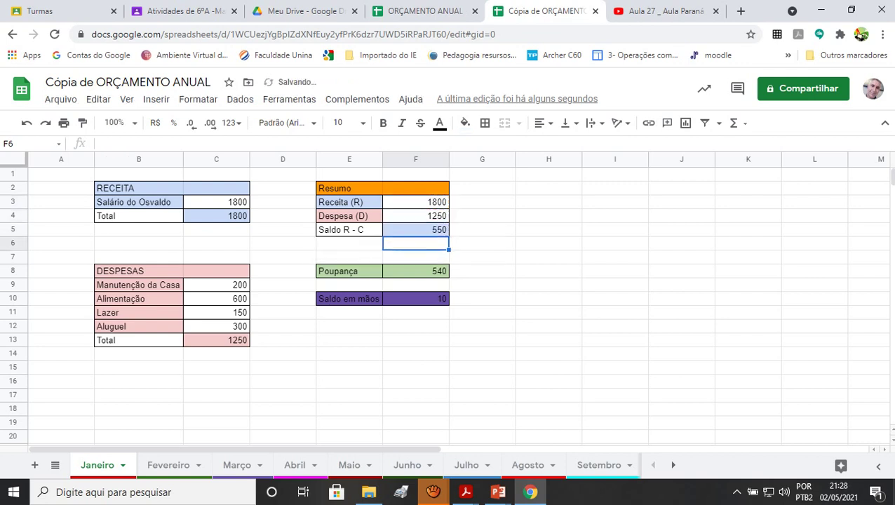
Clear the Poupança value in F8
click(482, 299)
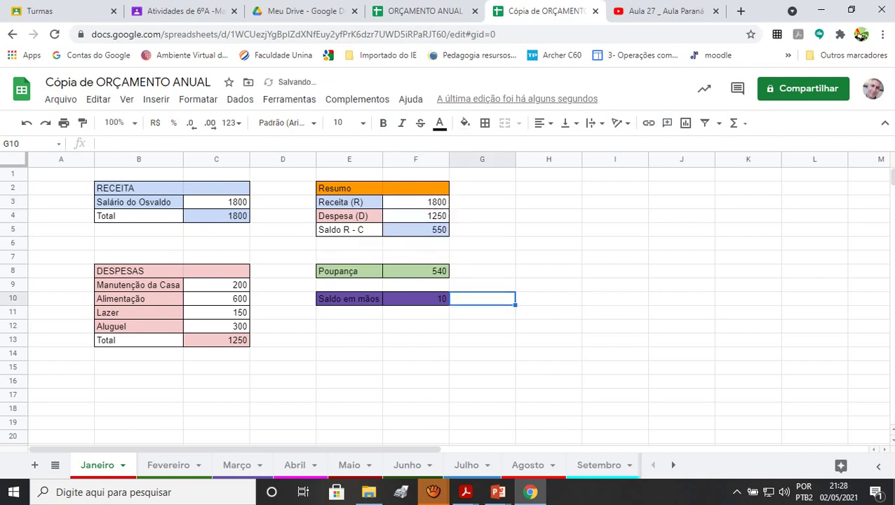
click(415, 272)
key(Delete)
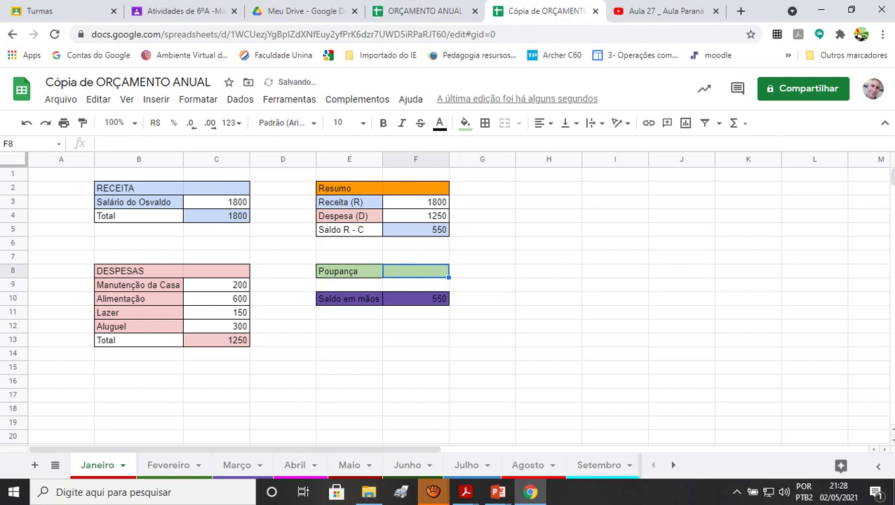
Set the Lazer expense in C11 to 200 and check the balance formula in F5
click(216, 312)
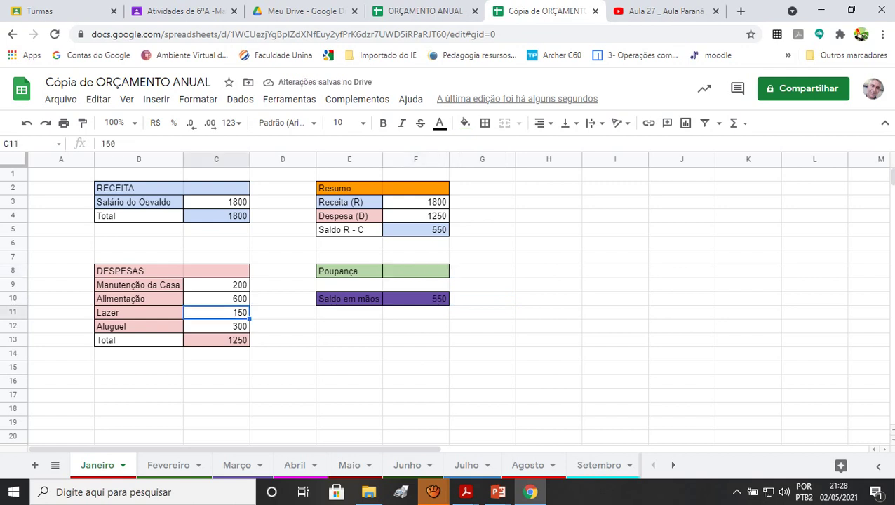
text(200)
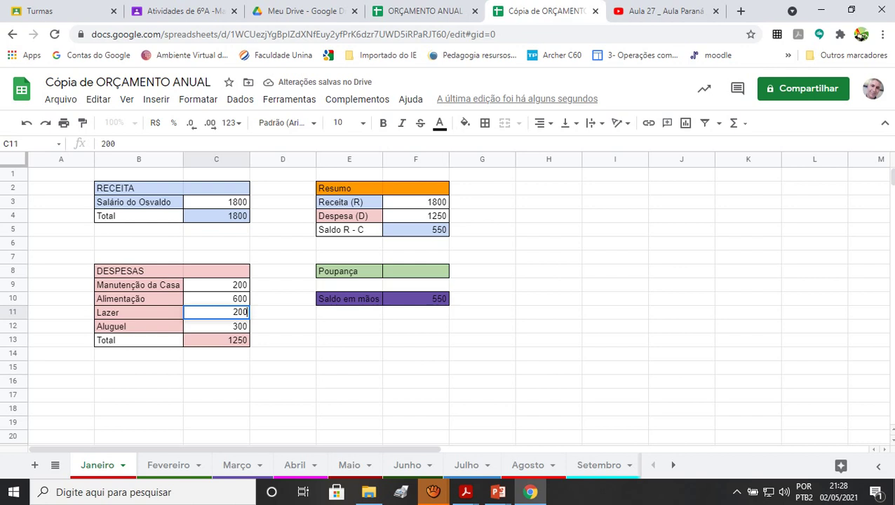
key(Return)
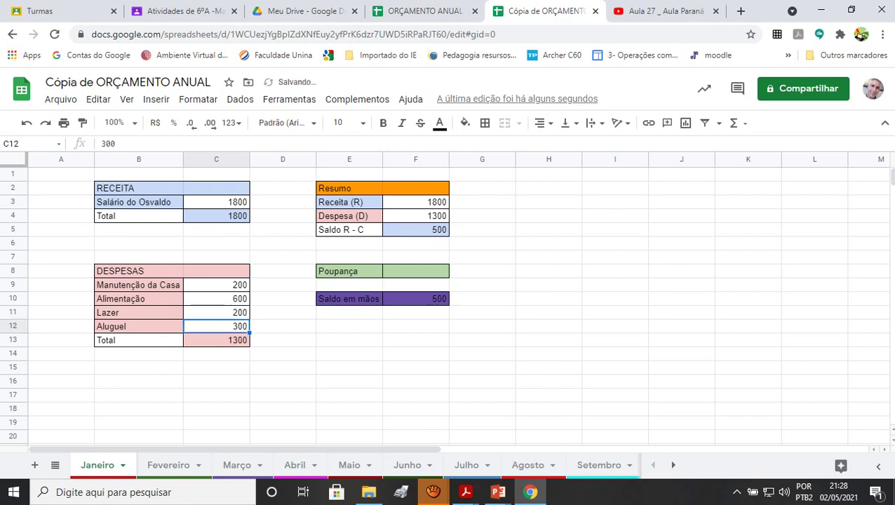
click(416, 230)
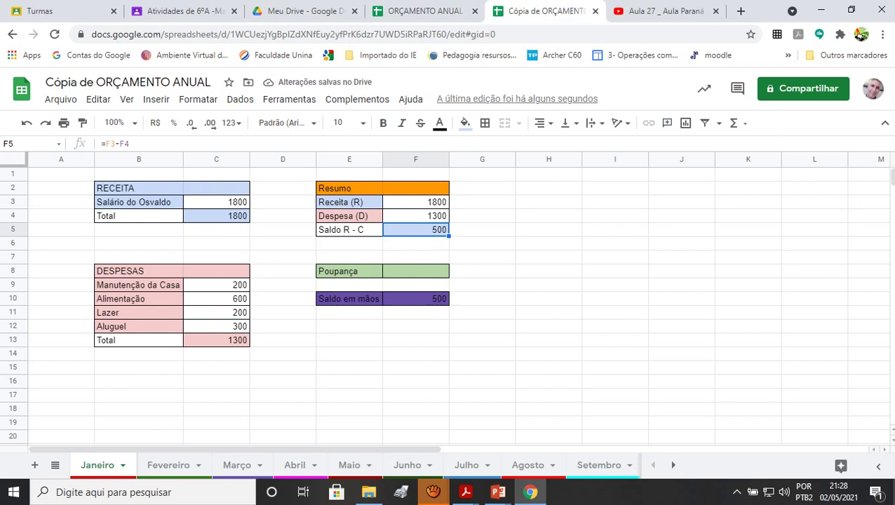
Calculate Poupança in F8 as 30% of the total income with the formula =C4*30%
click(416, 271)
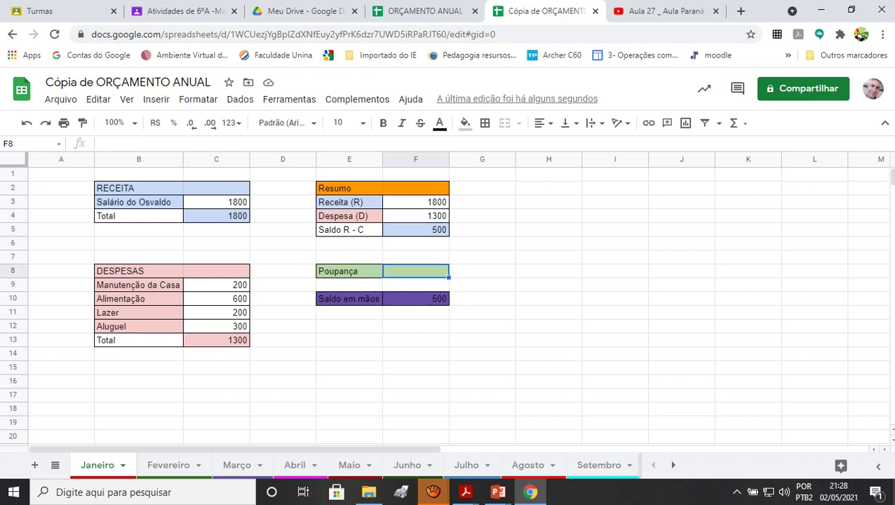
text(=)
click(217, 216)
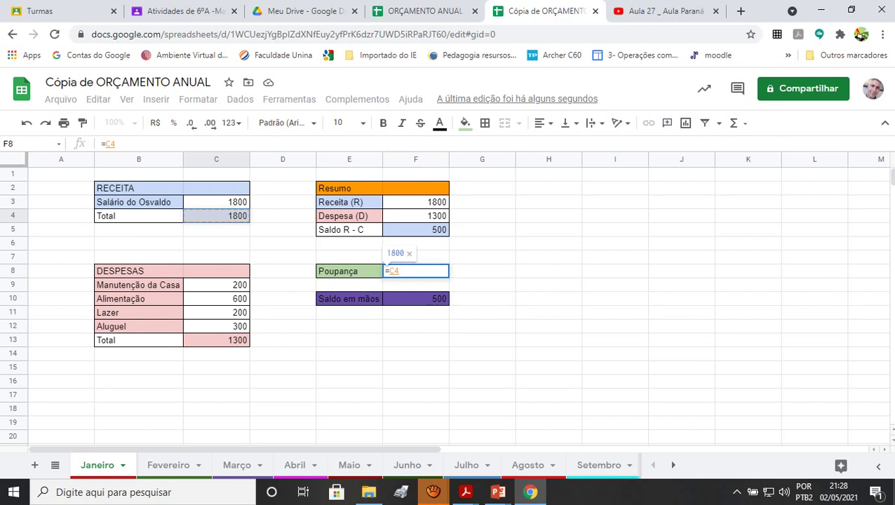
text(*30)
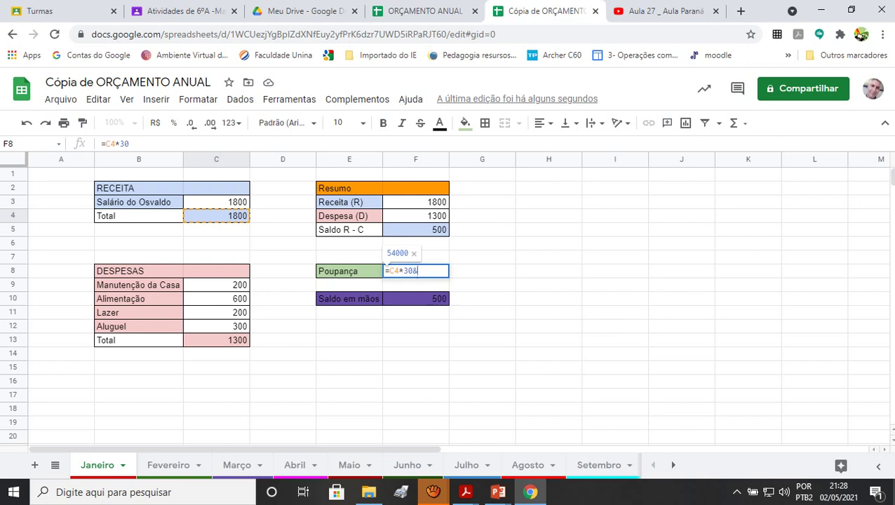
text(&)
key(BackSpace)
text(%)
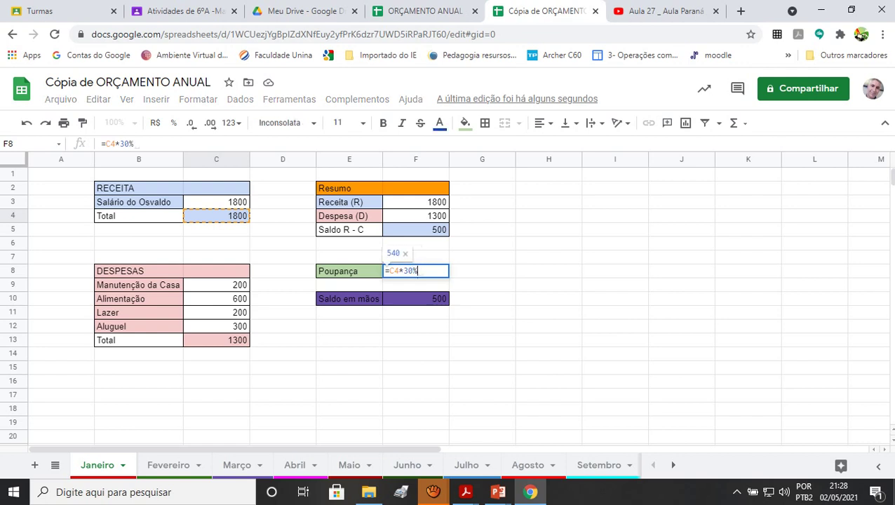
key(Return)
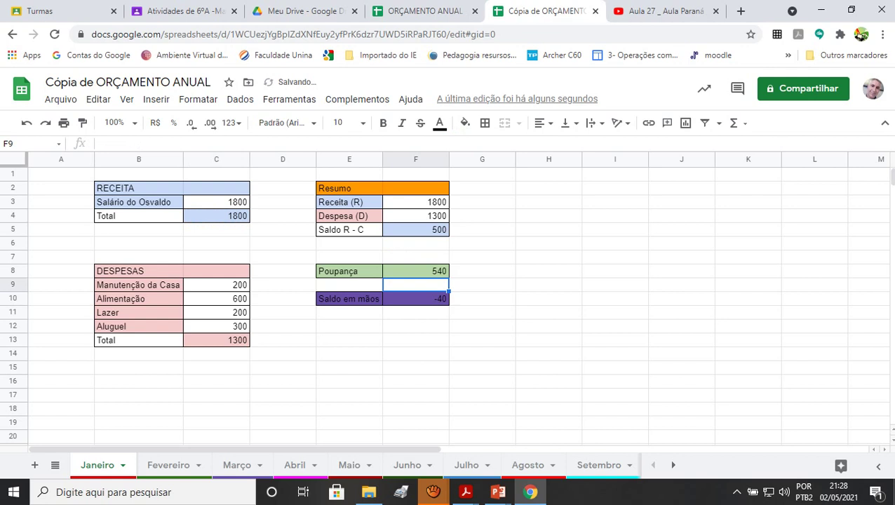
Set the Lazer expense in C11 to 150
click(415, 229)
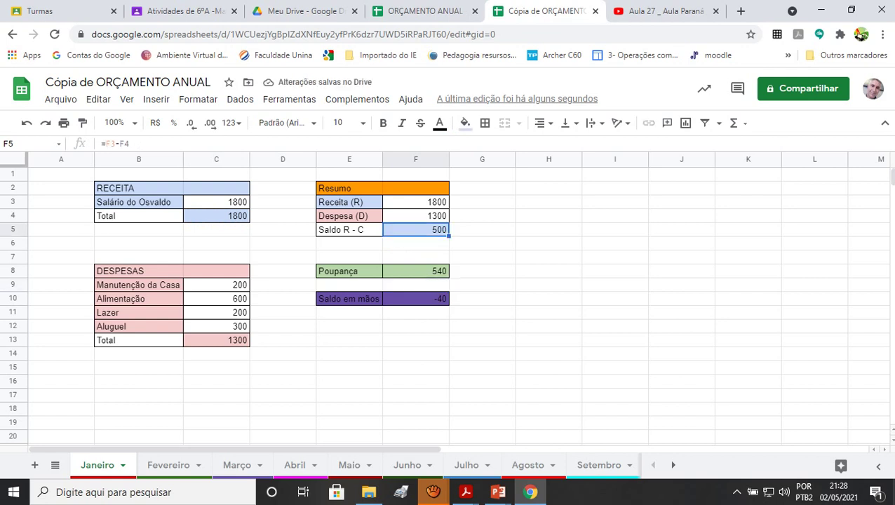
click(216, 313)
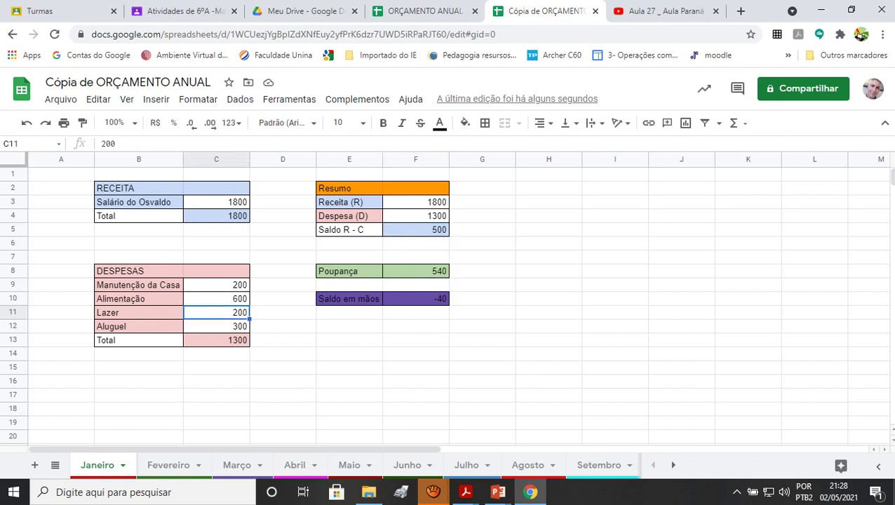
text(1)
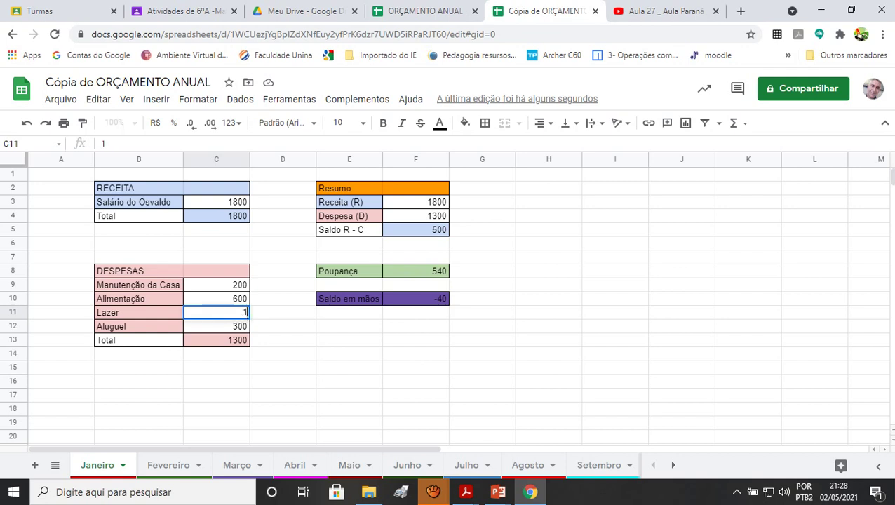
text(50)
key(Return)
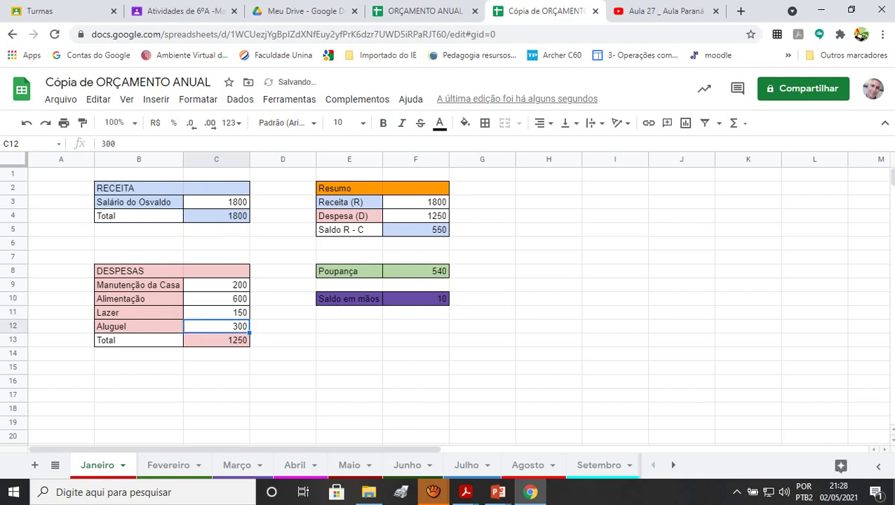
Clear the Saldo em mãos value in F10 and recalculate it as balance minus savings with the formula =F5-F8
click(416, 299)
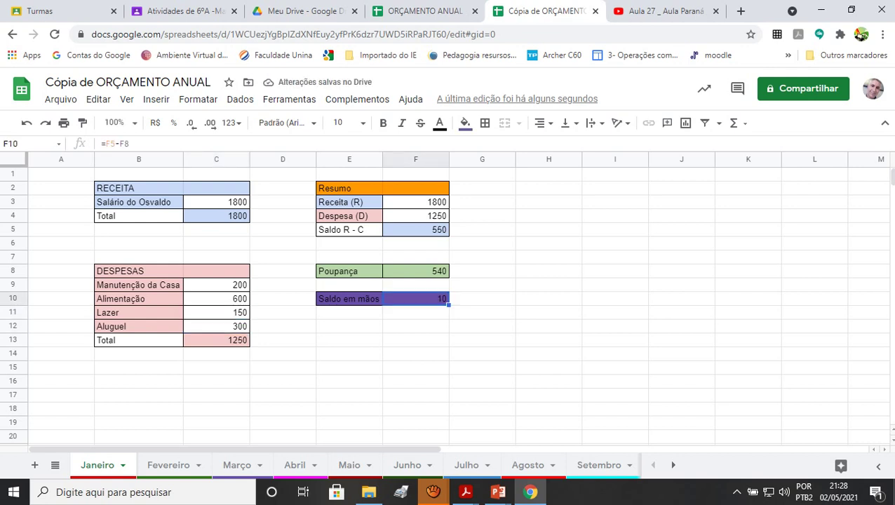
click(349, 299)
click(415, 285)
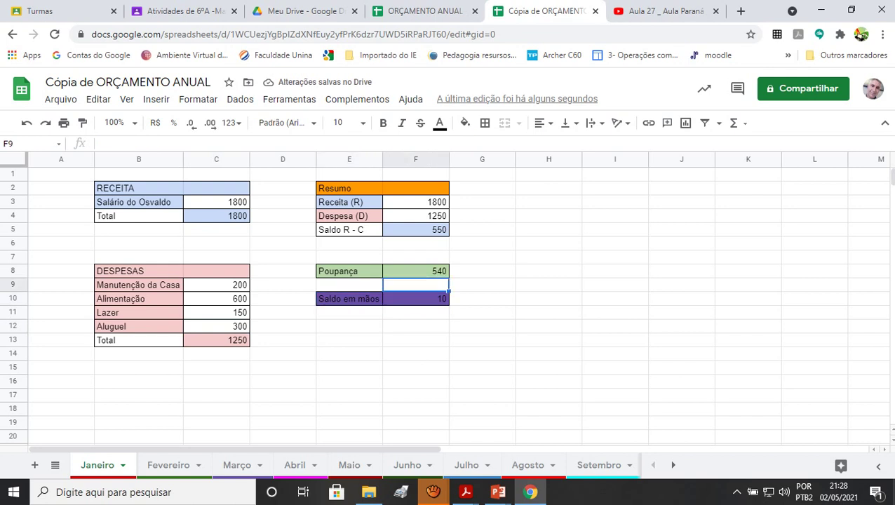
click(416, 299)
key(Delete)
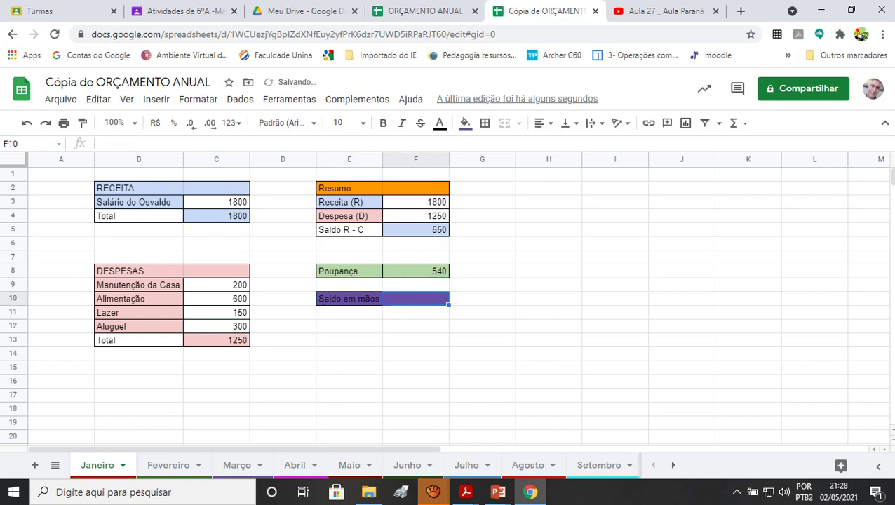
text(=)
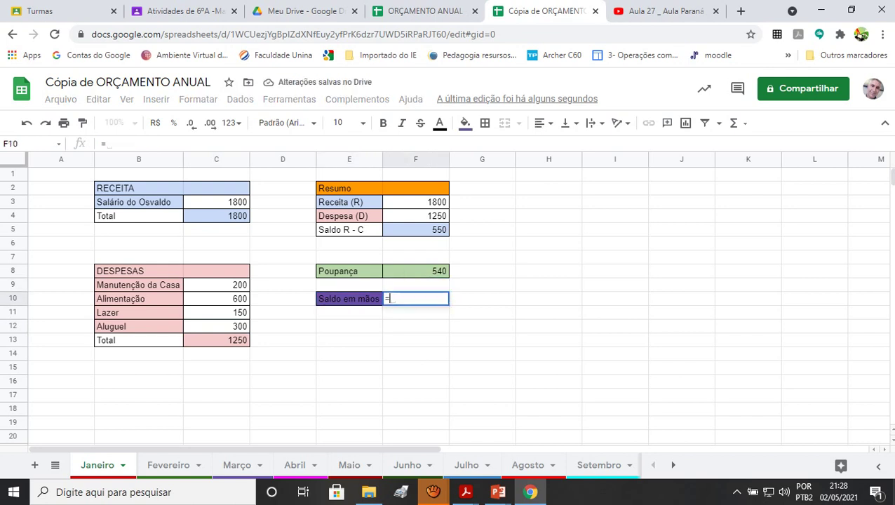
text(F5)
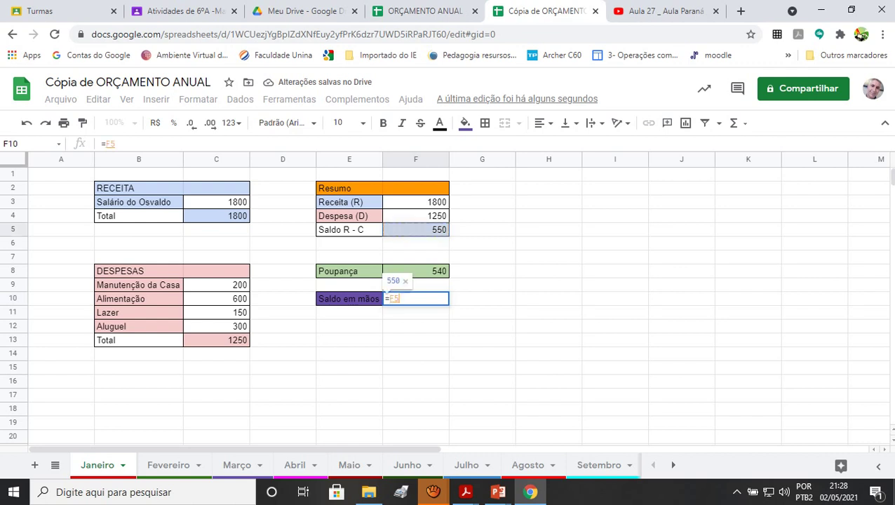
text(-F8)
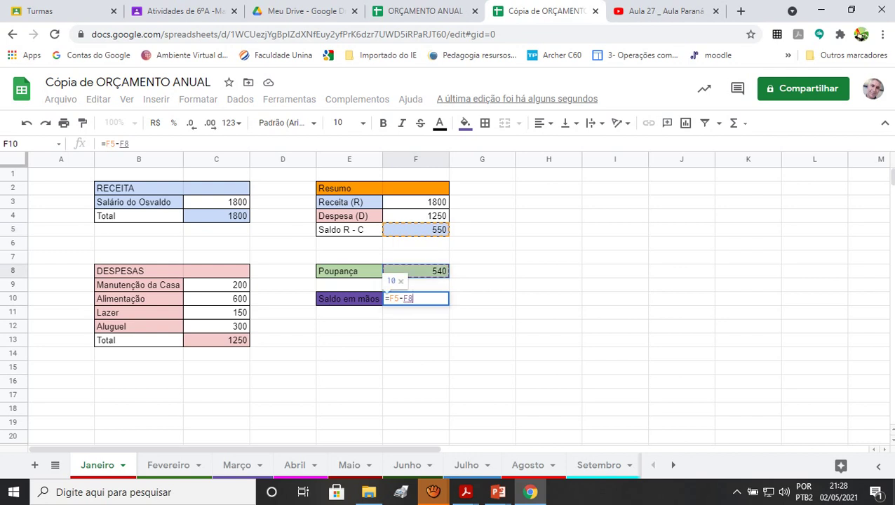
key(Return)
click(416, 396)
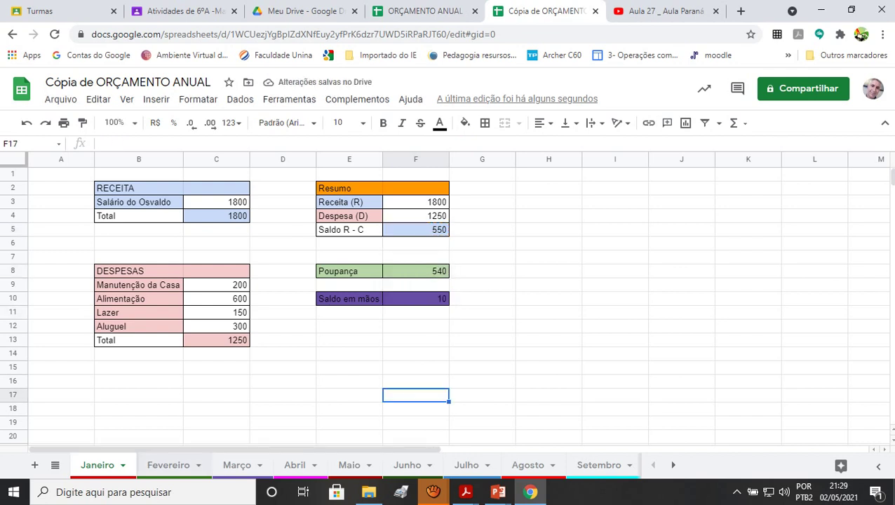
Duplicate the Janeiro sheet and open the copy's name for editing
click(123, 465)
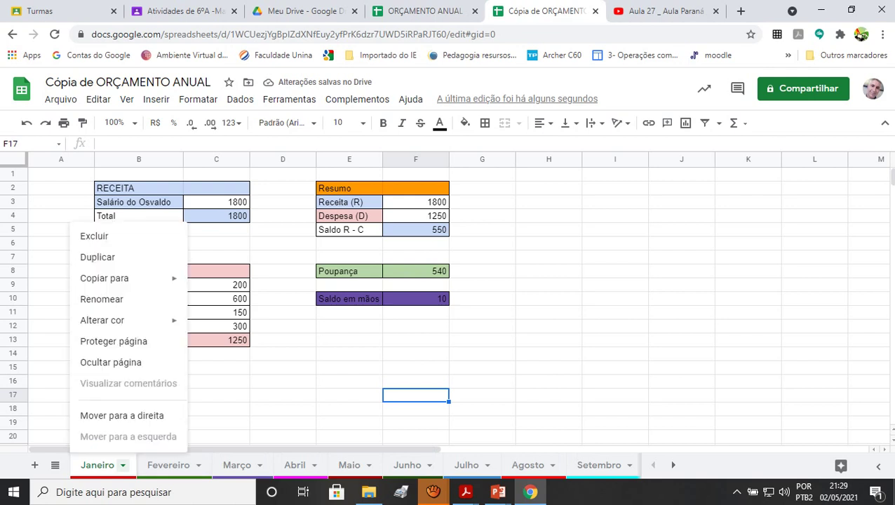
click(97, 256)
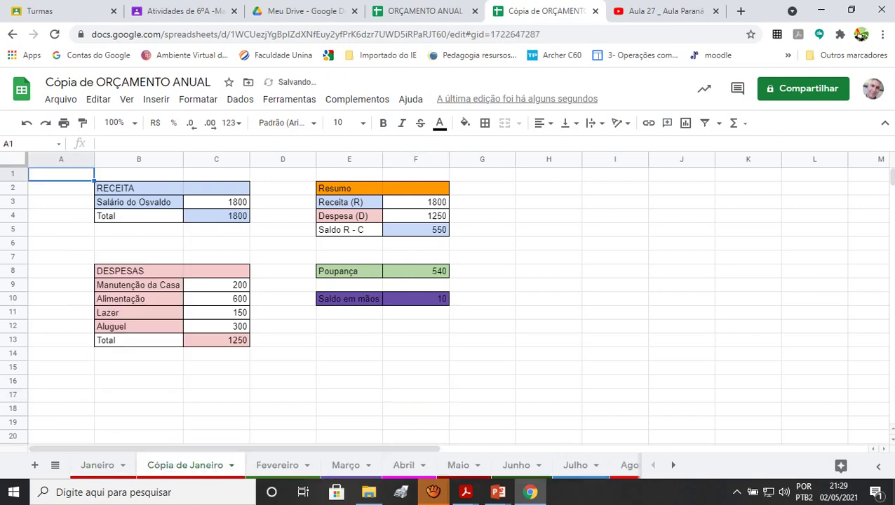
click(231, 465)
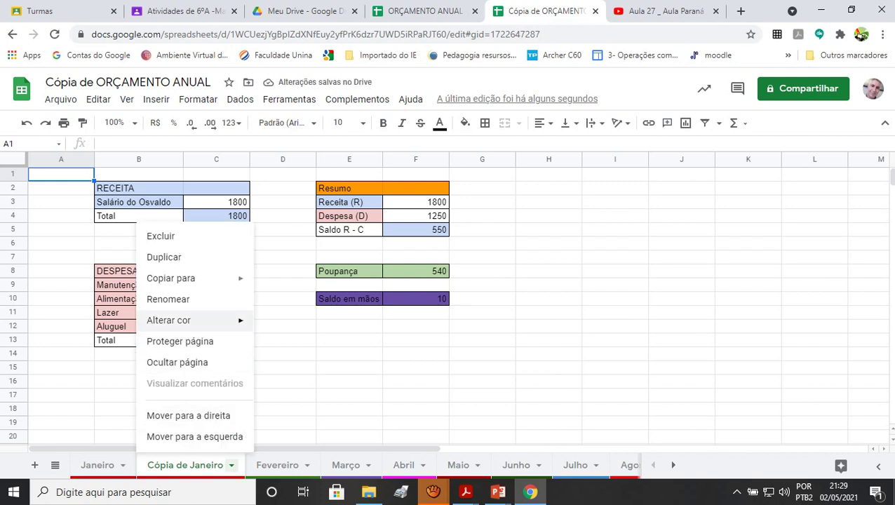
click(168, 299)
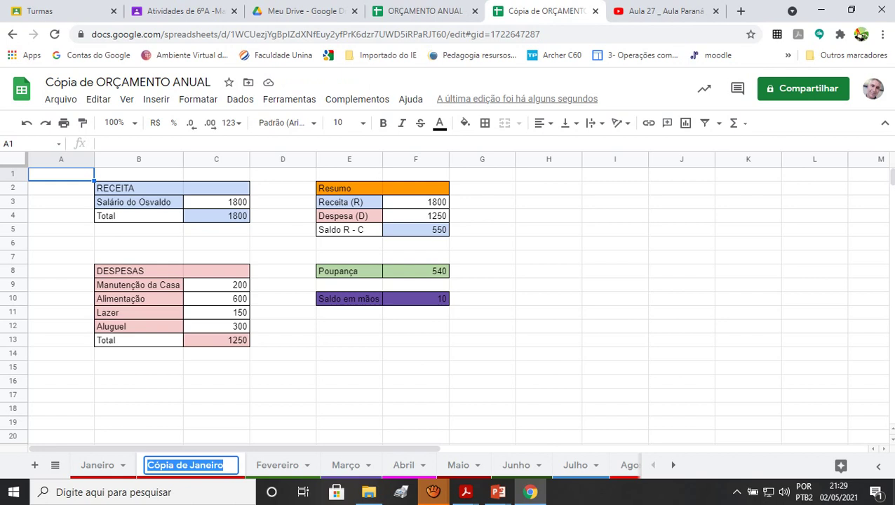
click(283, 409)
Delete the duplicated sheet Cópia de Janeiro
click(230, 465)
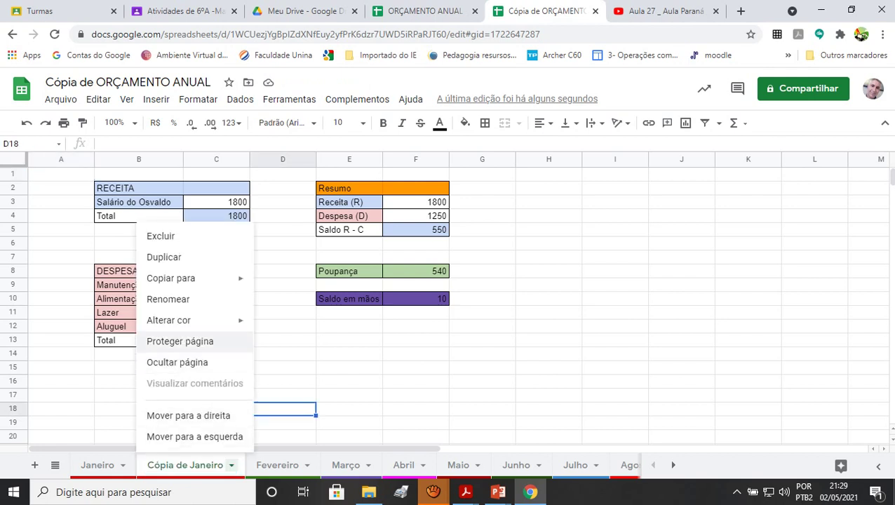
click(161, 236)
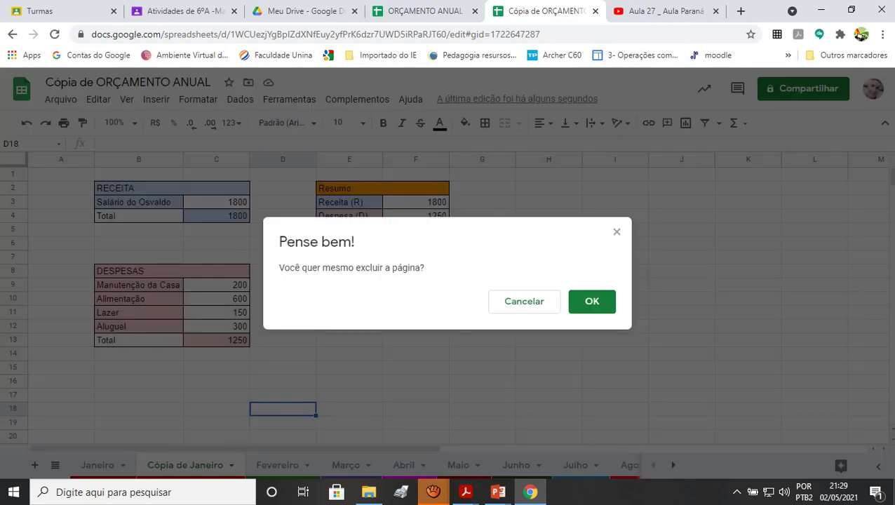
click(592, 301)
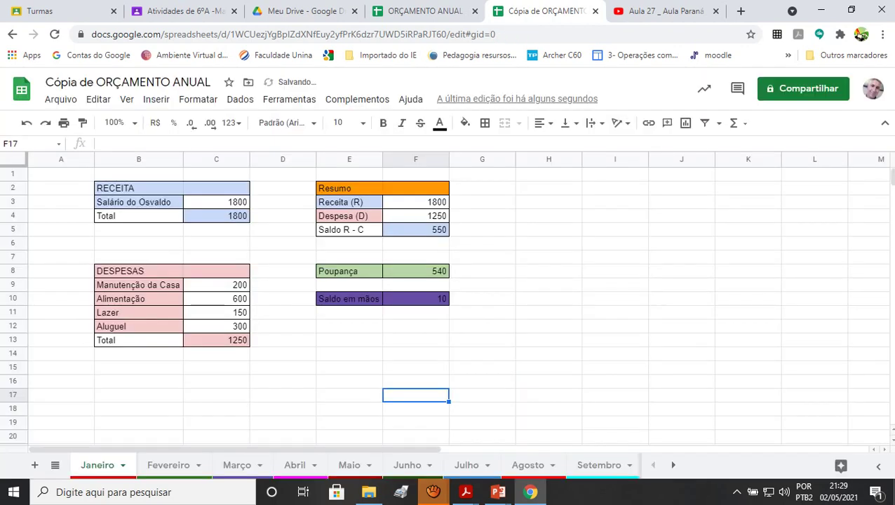
Look through the monthly sheets one after another from Fevereiro to Dezembro
click(195, 466)
key(ctrl+shift+Page_Down)
key(ctrl+shift+Page_Down)
key(ctrl+shift+Page_Down)
key(ctrl+shift+Page_Down)
key(ctrl+shift+Page_Down)
key(ctrl+shift+Page_Down)
key(ctrl+shift+Page_Down)
key(ctrl+shift+Page_Down)
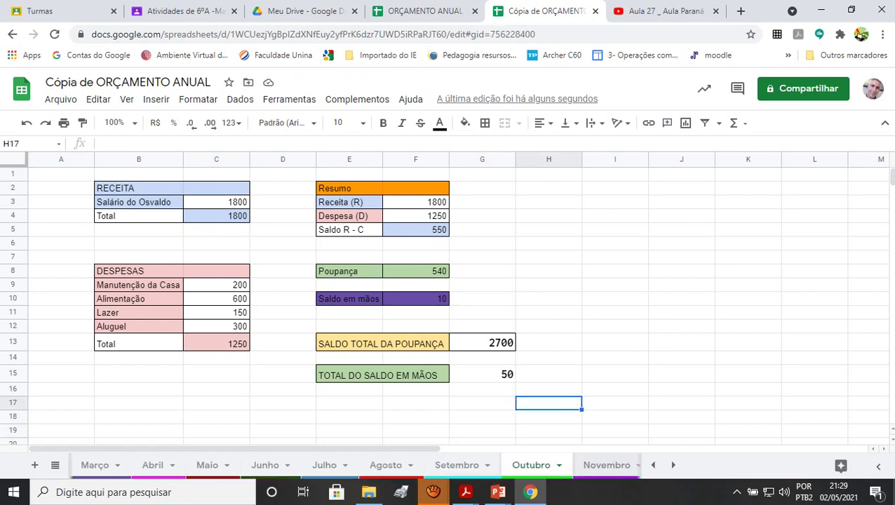
key(ctrl+shift+Page_Down)
key(ctrl+shift+Page_Down)
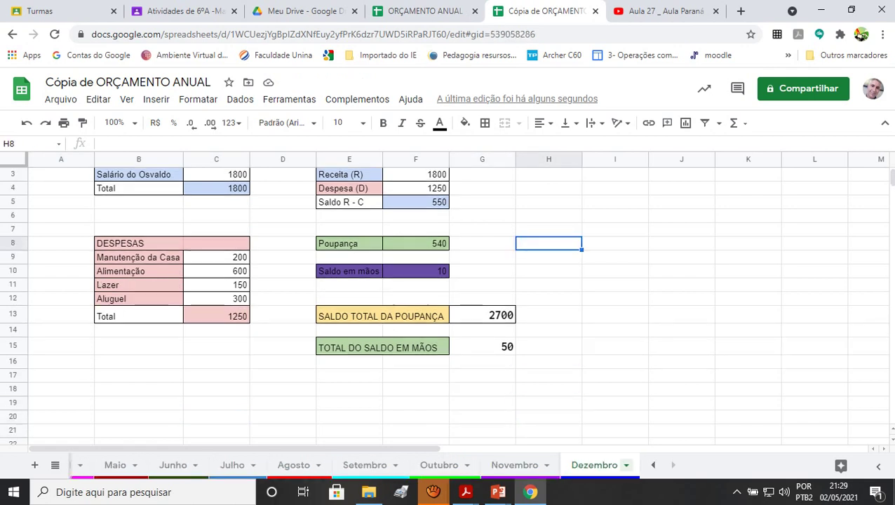
Return to the Janeiro sheet and examine the SALDO TOTAL DA POUPANÇA formula in G12 of the Fevereiro sheet
click(54, 465)
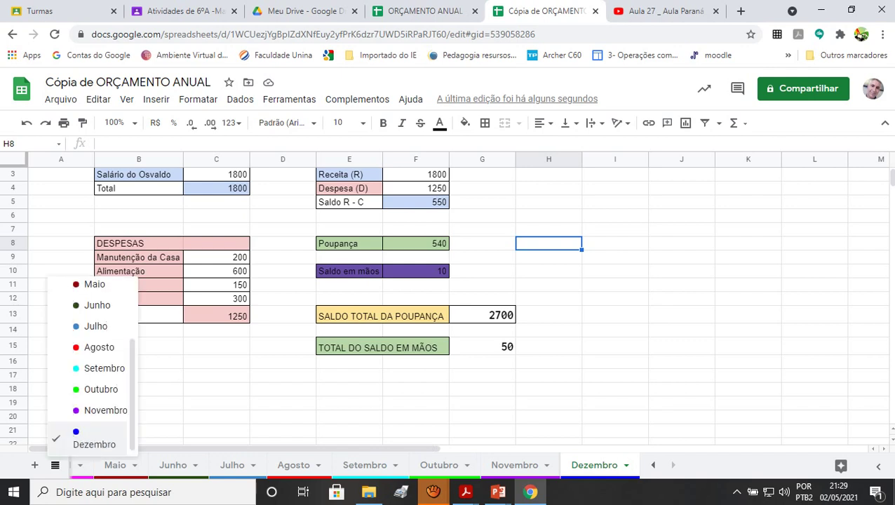
scroll(91, 365, up, 3)
scroll(91, 350, down, 3)
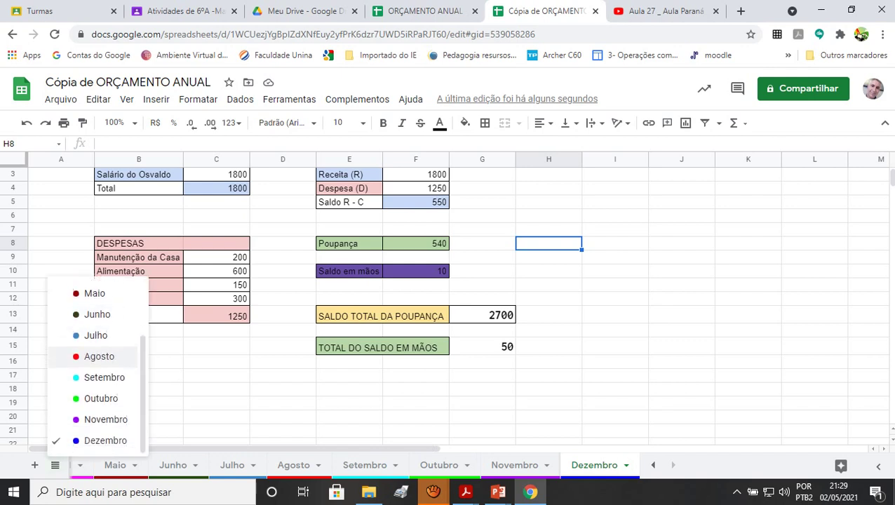
click(54, 464)
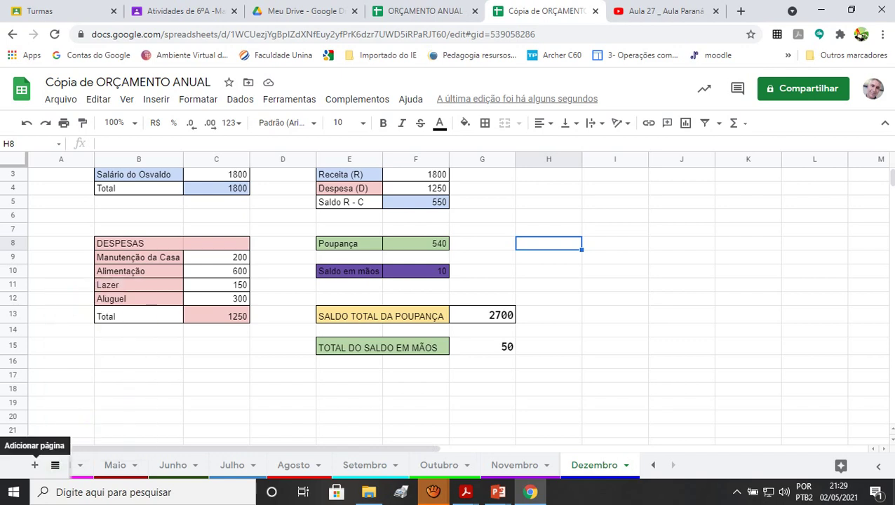
click(216, 402)
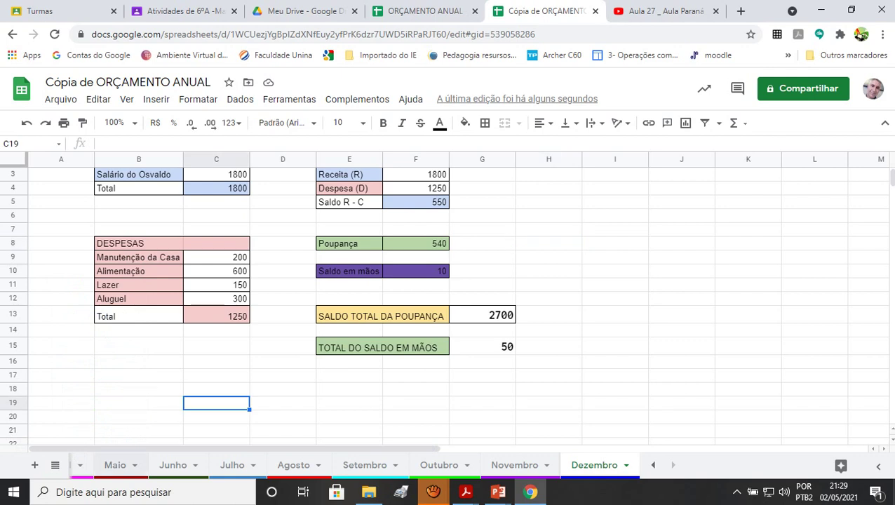
click(79, 465)
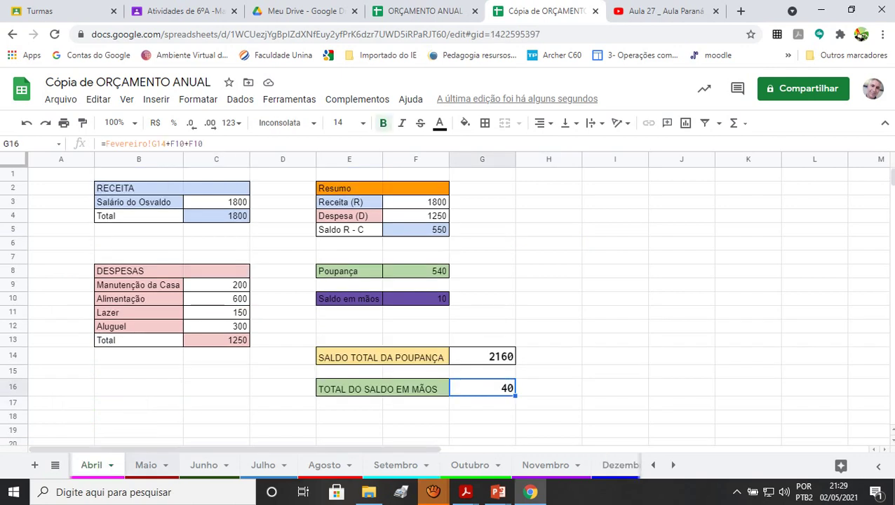
click(54, 465)
scroll(94, 329, up, 2)
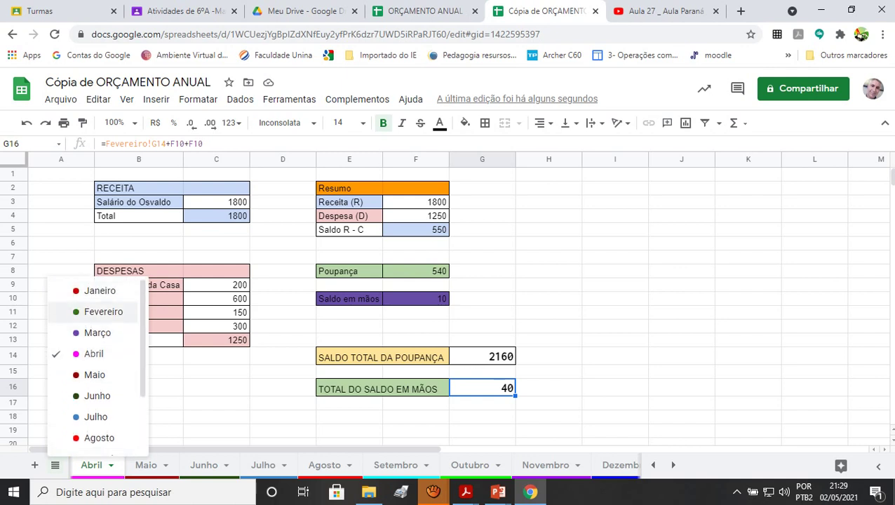
click(99, 290)
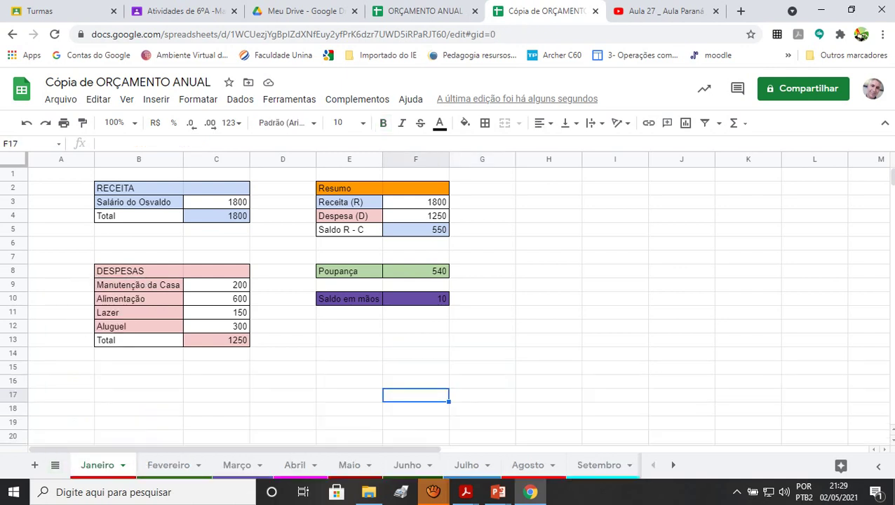
click(169, 465)
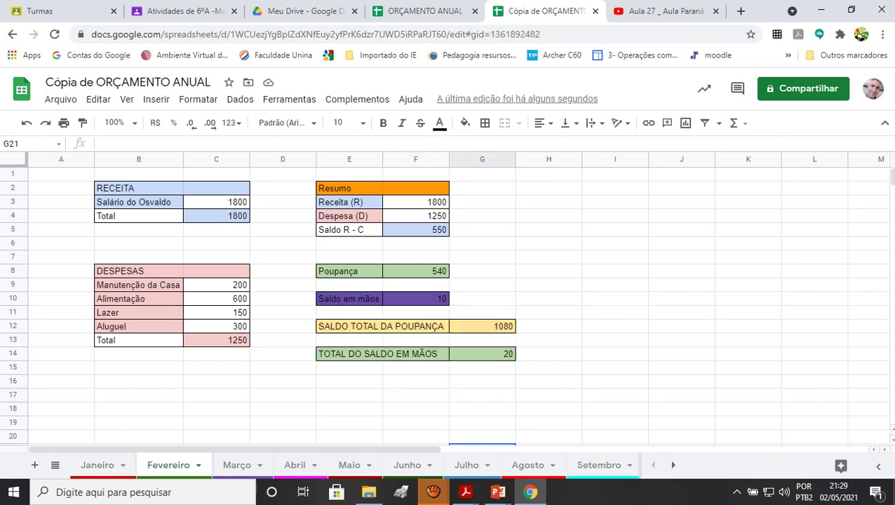
click(481, 326)
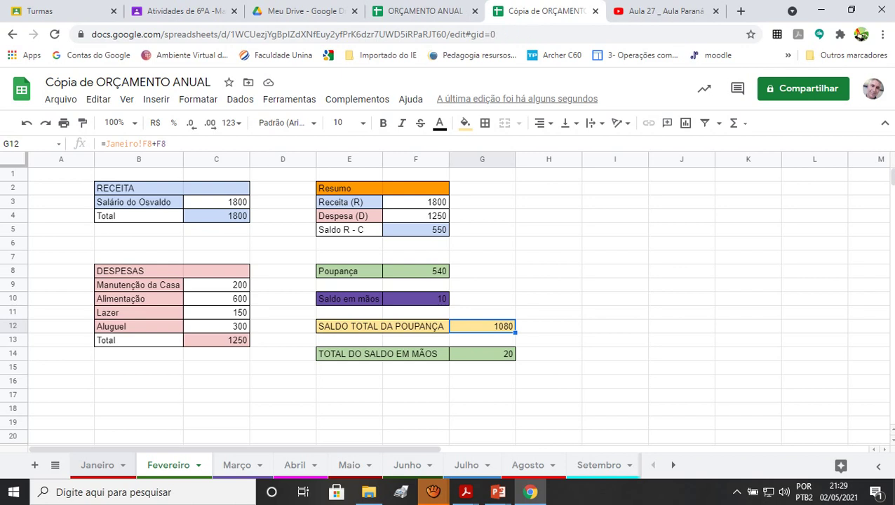
Duplicate the Janeiro sheet as the base for the next month
click(96, 465)
click(122, 465)
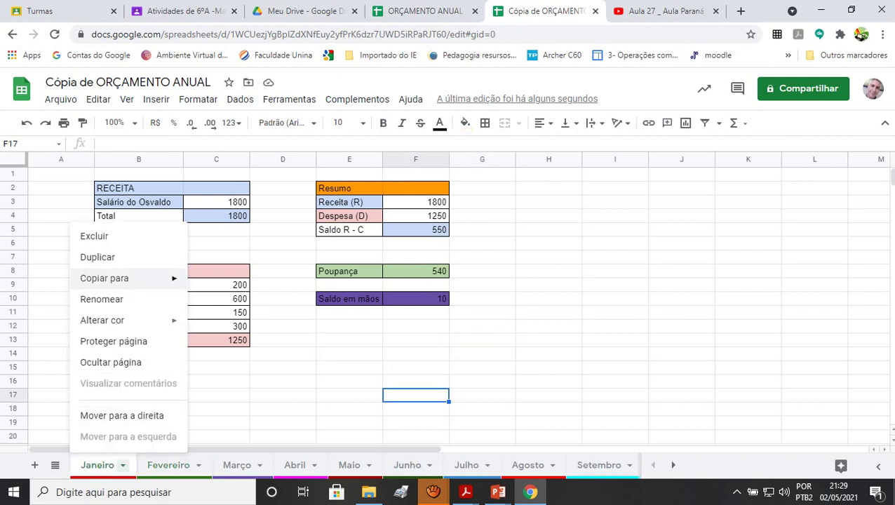
click(97, 256)
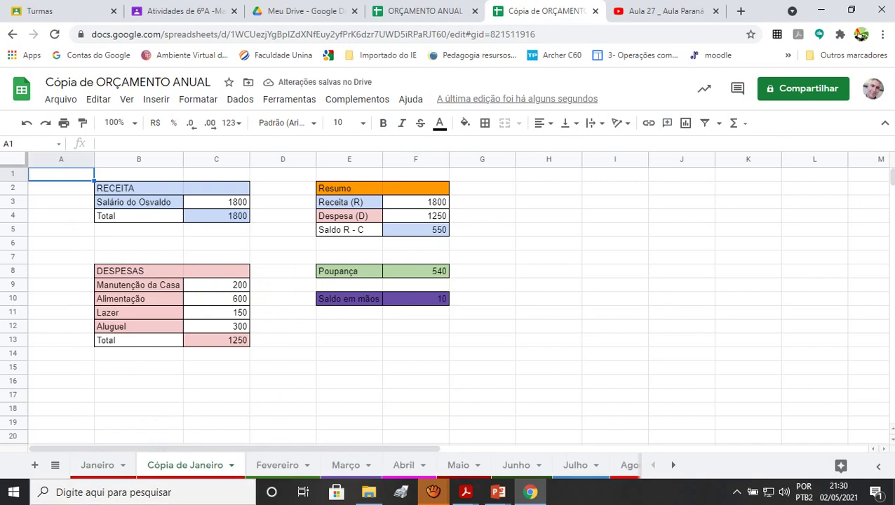
Copy the two accumulated-total rows E12:G14 from the Fevereiro sheet into Cópia de Janeiro, starting at E14
click(277, 465)
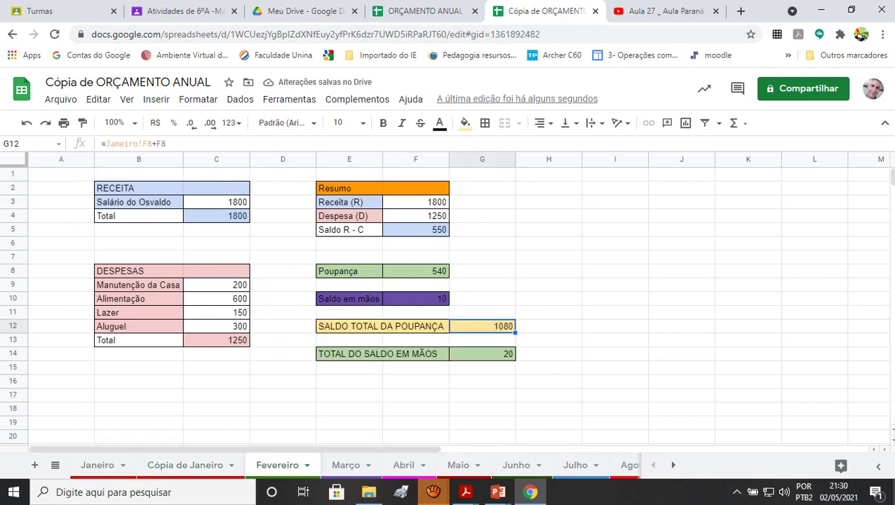
drag(381, 326, 382, 354)
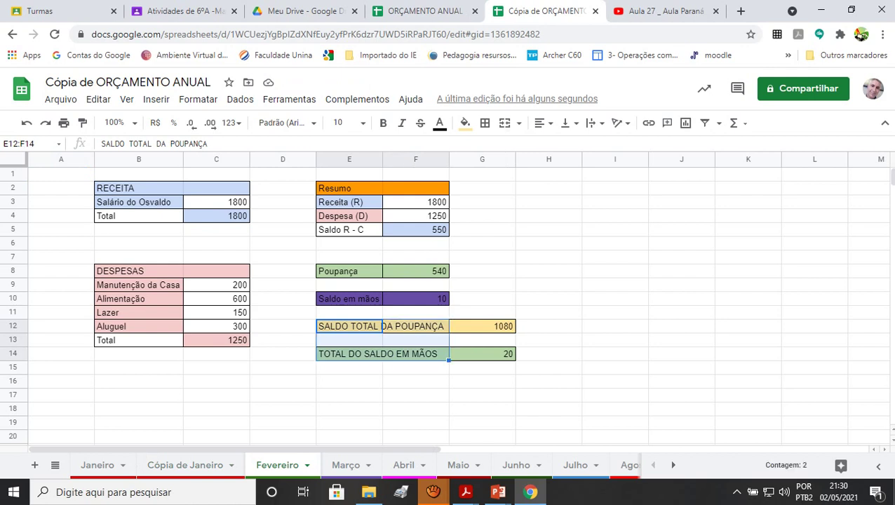
click(548, 354)
drag(358, 326, 484, 354)
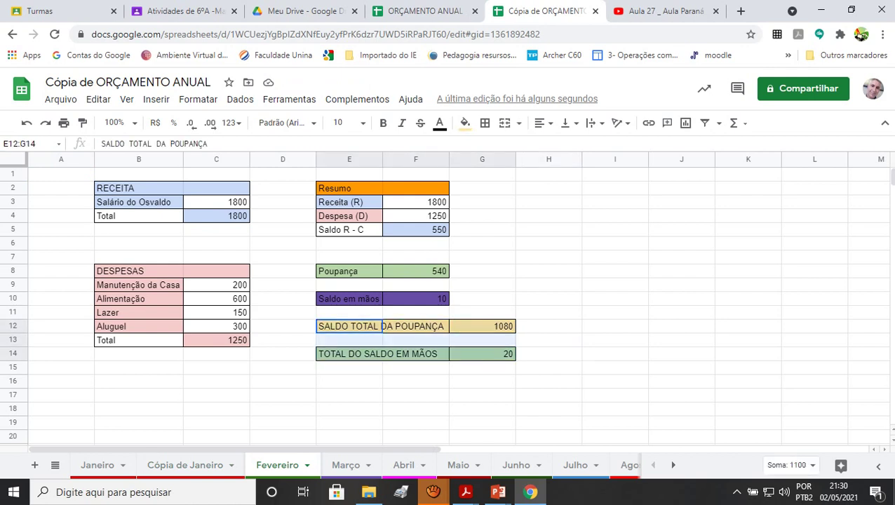
key(ctrl+c)
click(185, 465)
click(349, 382)
click(349, 354)
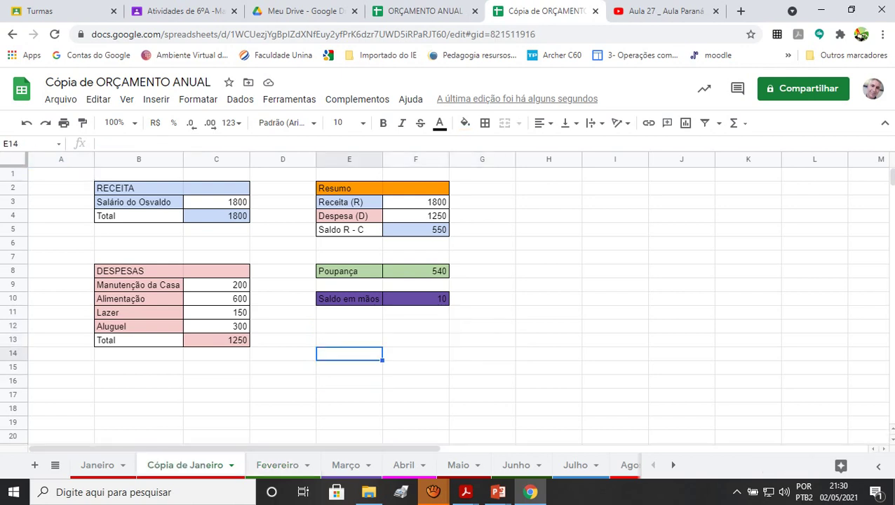
key(ctrl+v)
click(349, 409)
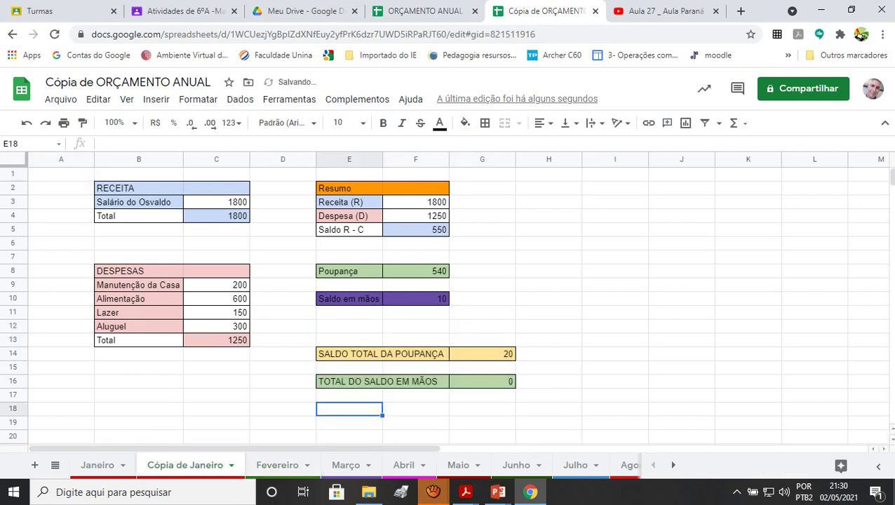
Clear the pasted totals in G14 and G16 of Cópia de Janeiro and compare the sheet with Janeiro
click(482, 354)
key(Delete)
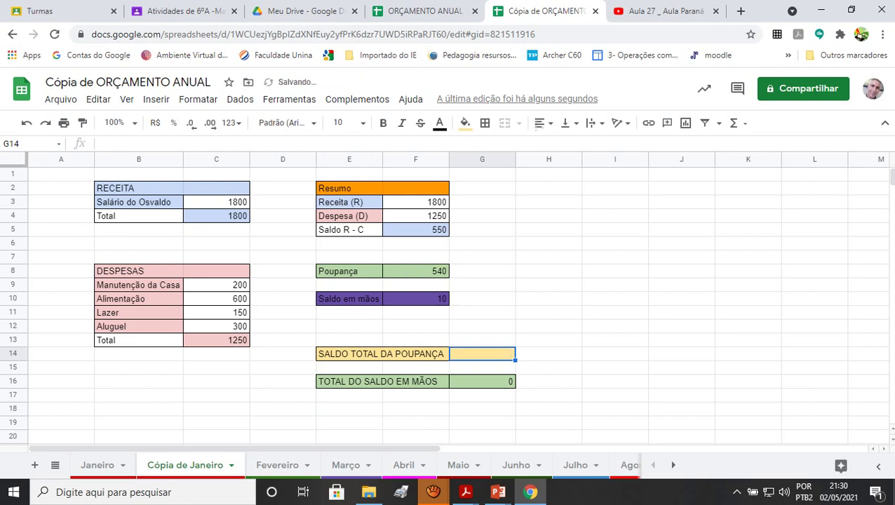
click(482, 381)
key(Delete)
click(98, 465)
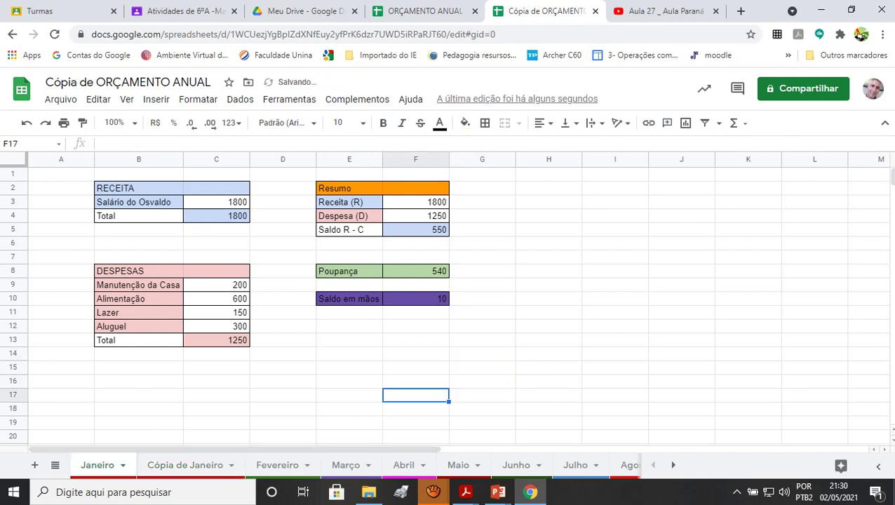
key(ctrl+shift+Page_Down)
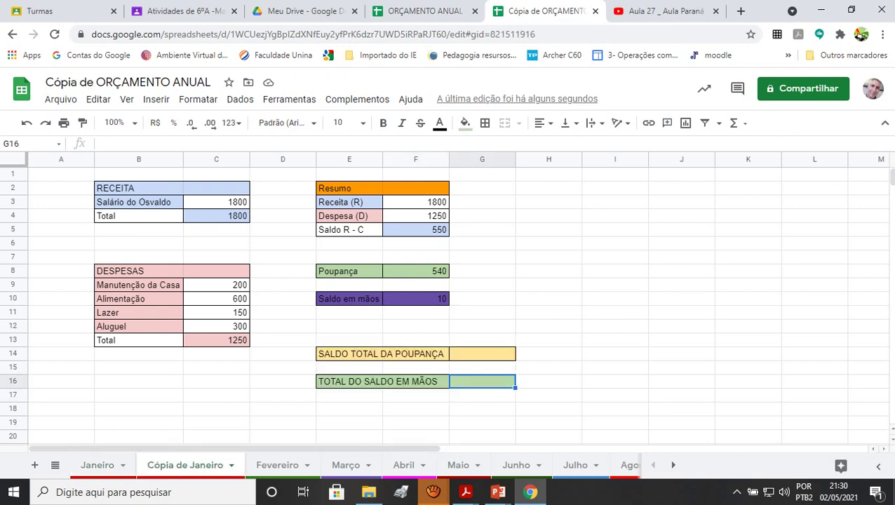
Set SALDO TOTAL DA POUPANÇA in G14 of Cópia de Janeiro to =Janeiro!F8 and copy the formula text
click(416, 299)
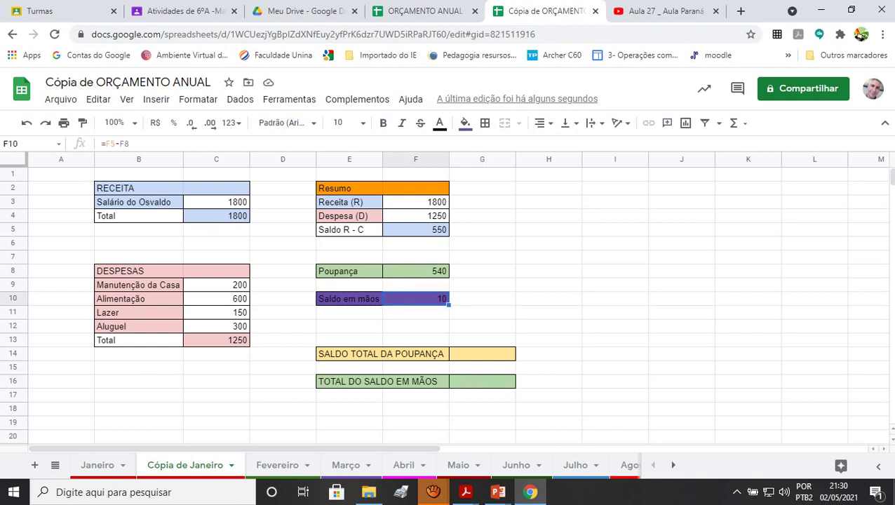
click(482, 354)
text(=)
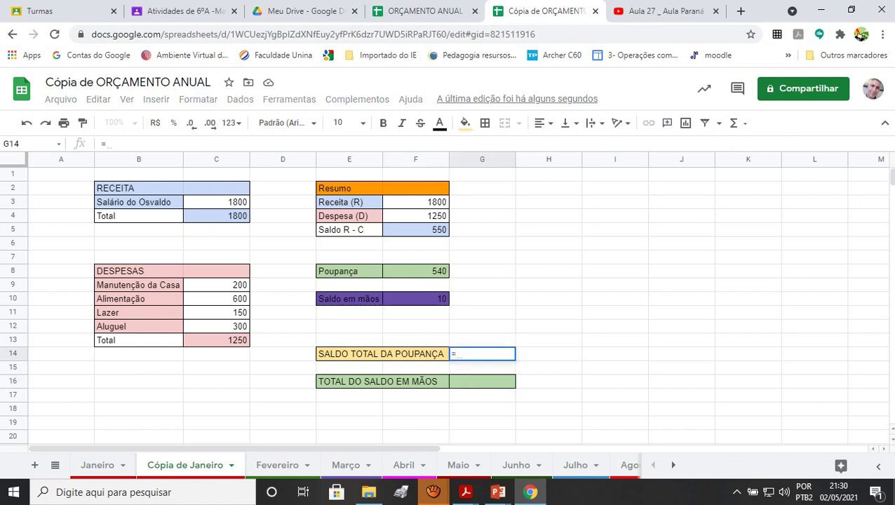
click(97, 465)
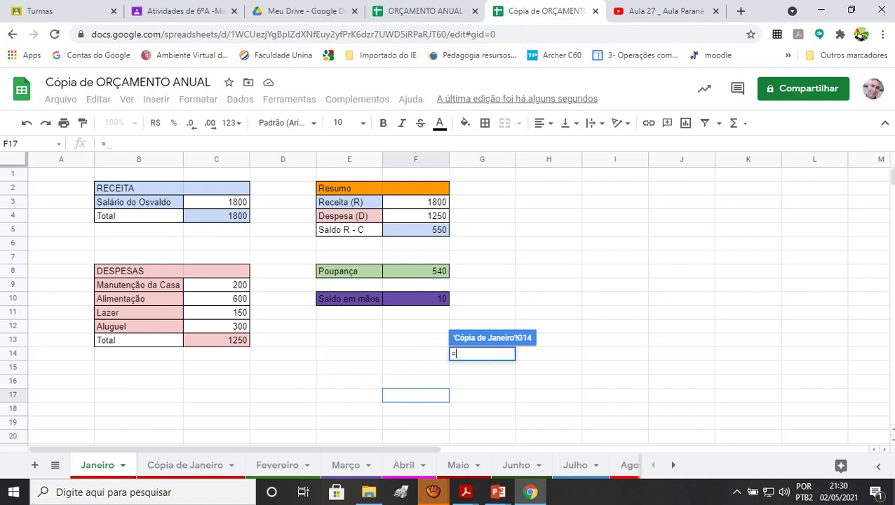
click(416, 271)
drag(153, 143, 105, 143)
drag(105, 144, 101, 143)
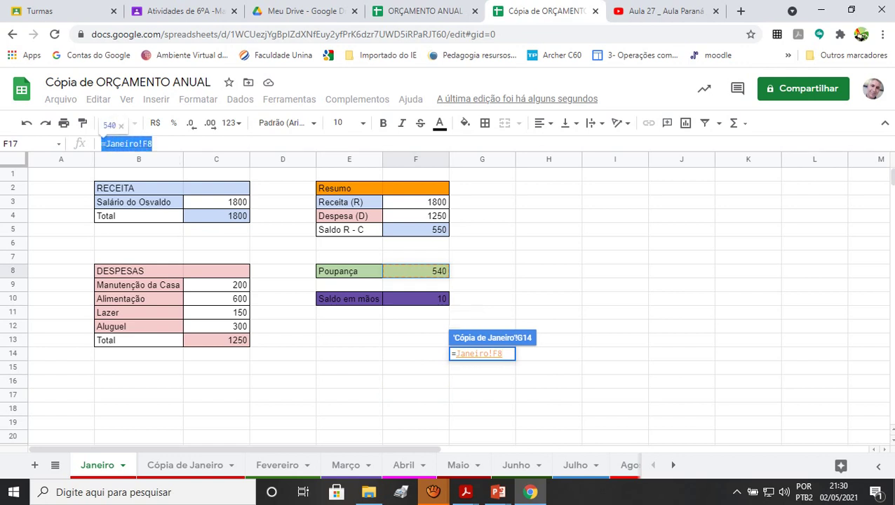
key(Return)
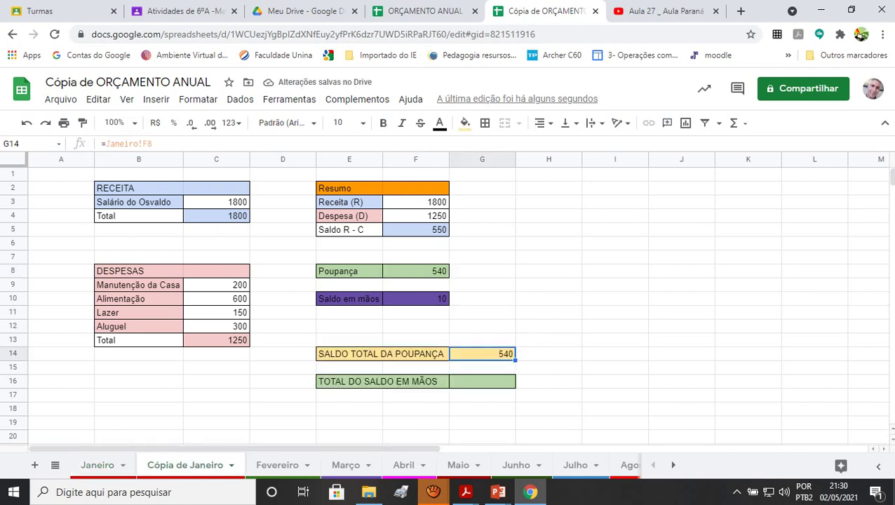
Replace G14 with the copied reference and extend the formula to =Janeiro!F8+F8 so both months' savings are added
key(Delete)
key(ctrl+v)
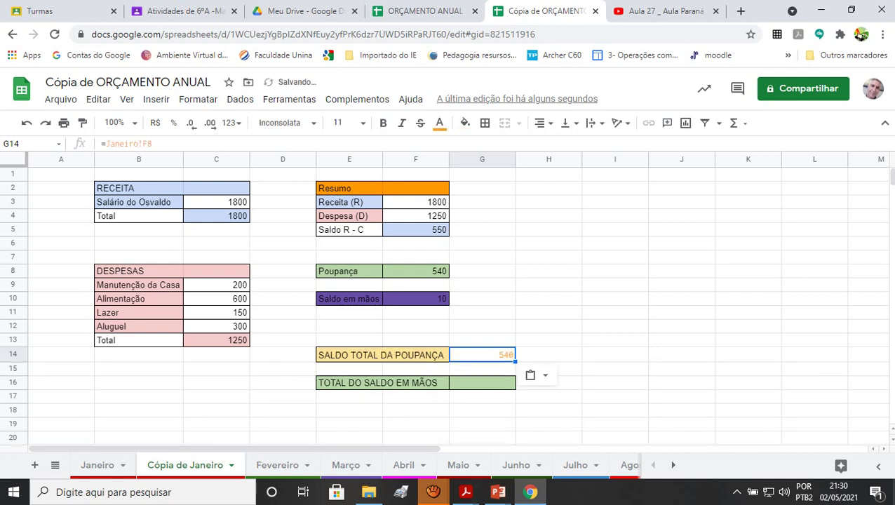
key(F2)
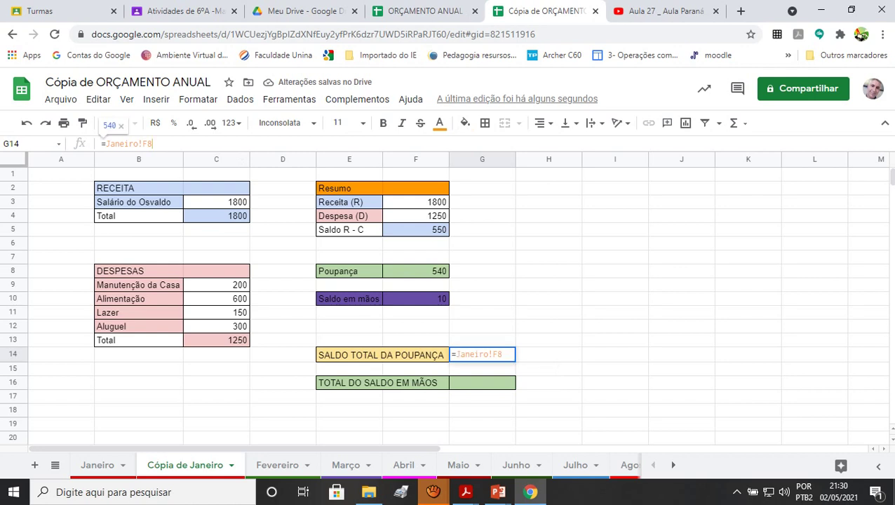
text(+)
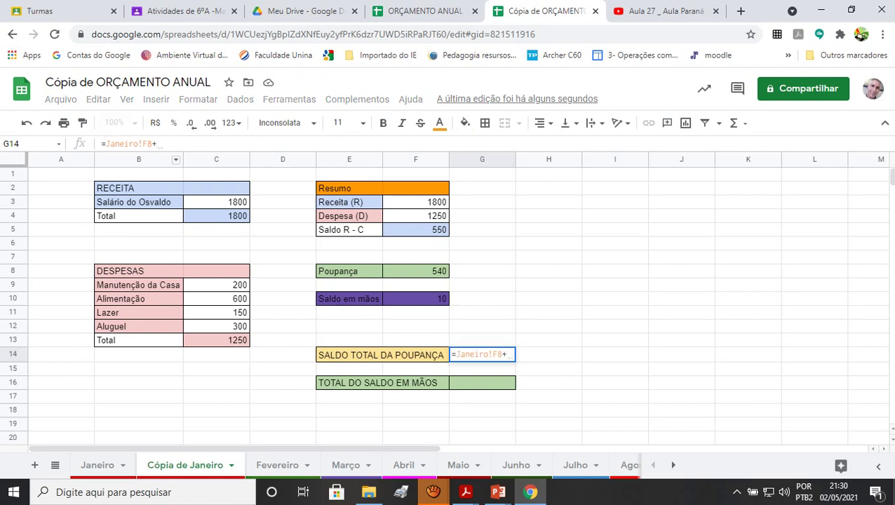
click(416, 271)
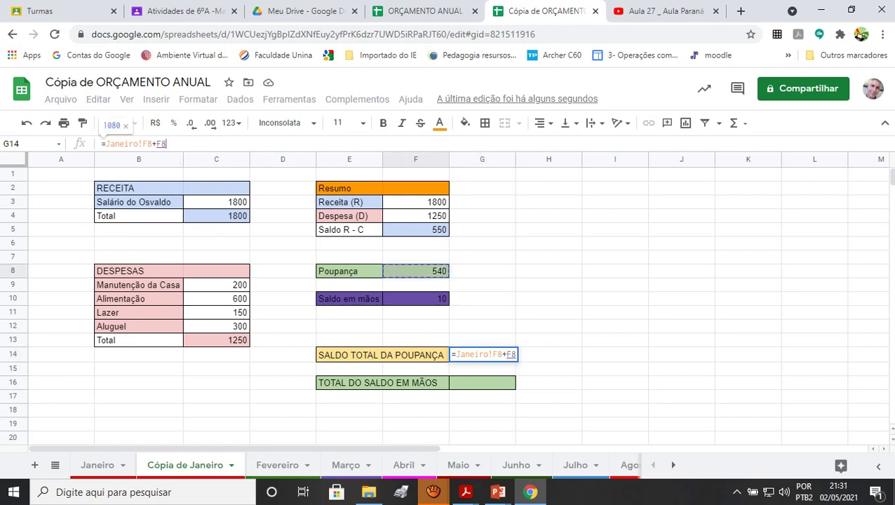
key(Return)
click(548, 411)
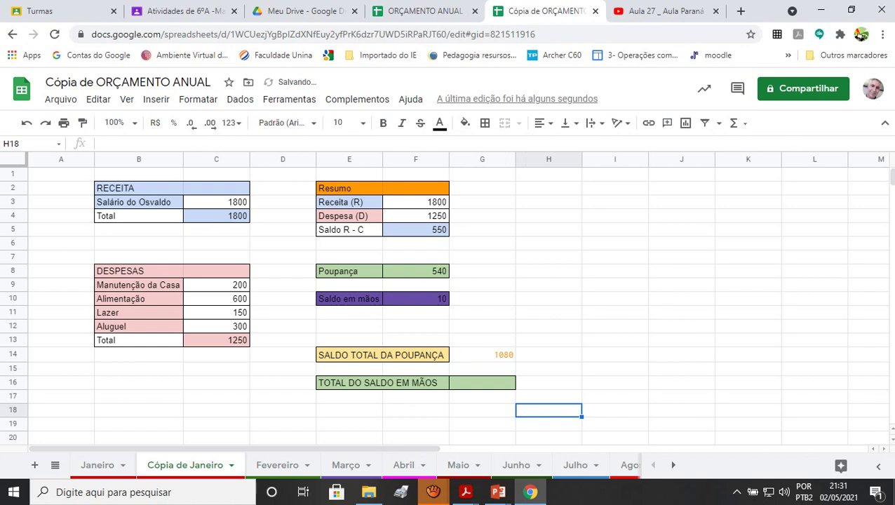
Add borders around the savings total in G14 and reset its text colour to the default
click(481, 383)
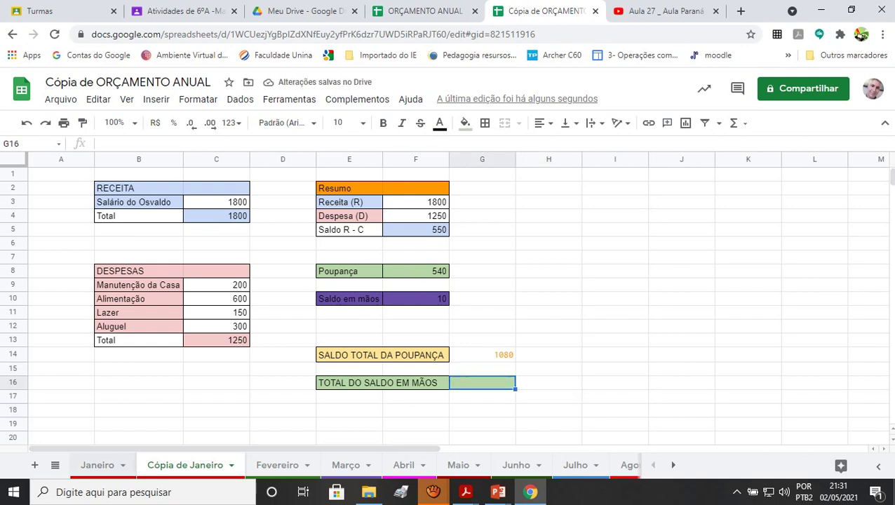
click(97, 465)
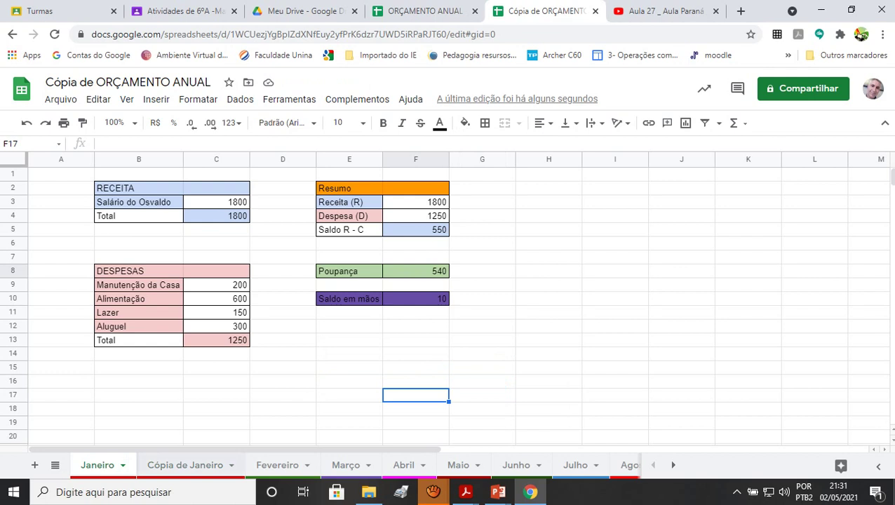
key(ctrl+shift+Page_Down)
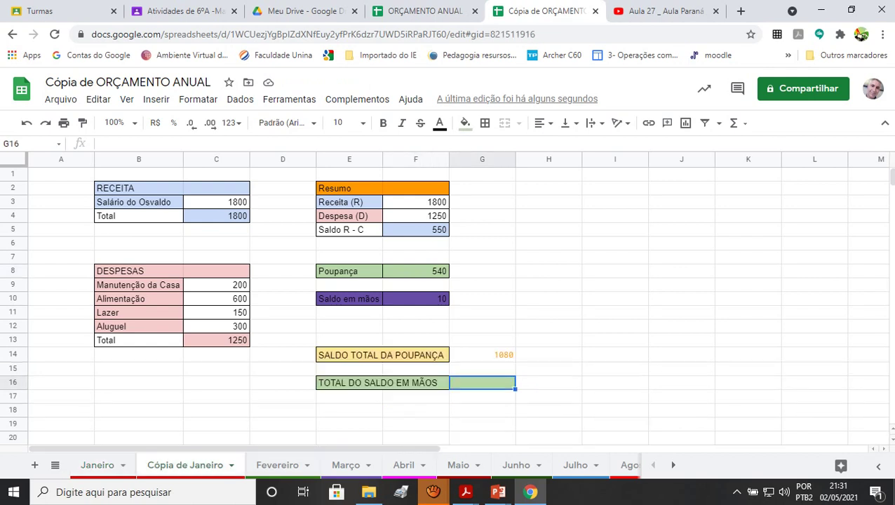
click(482, 354)
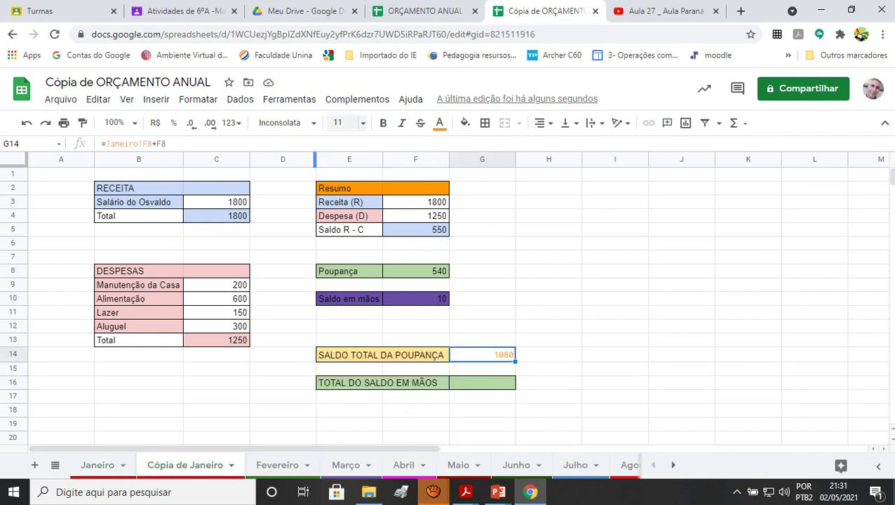
click(485, 123)
click(490, 149)
click(439, 123)
click(466, 147)
click(548, 368)
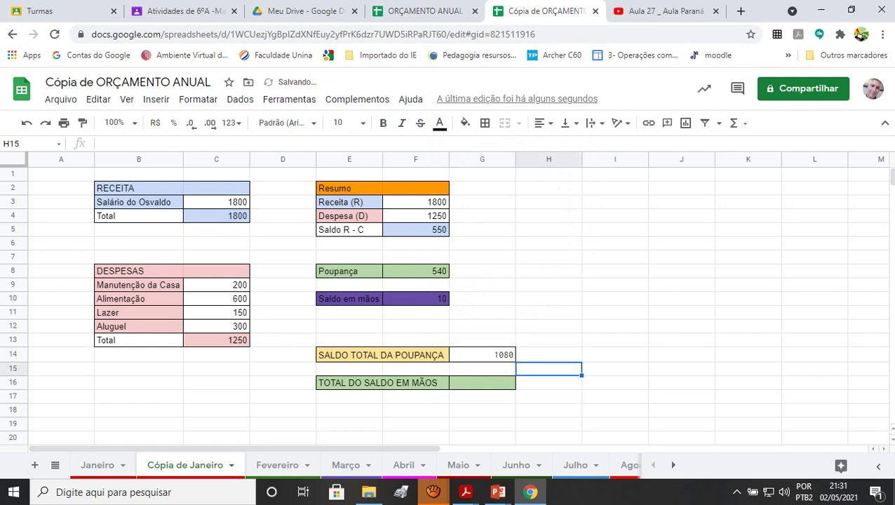
Set the savings total in G14 to font size 14 with black text
click(481, 354)
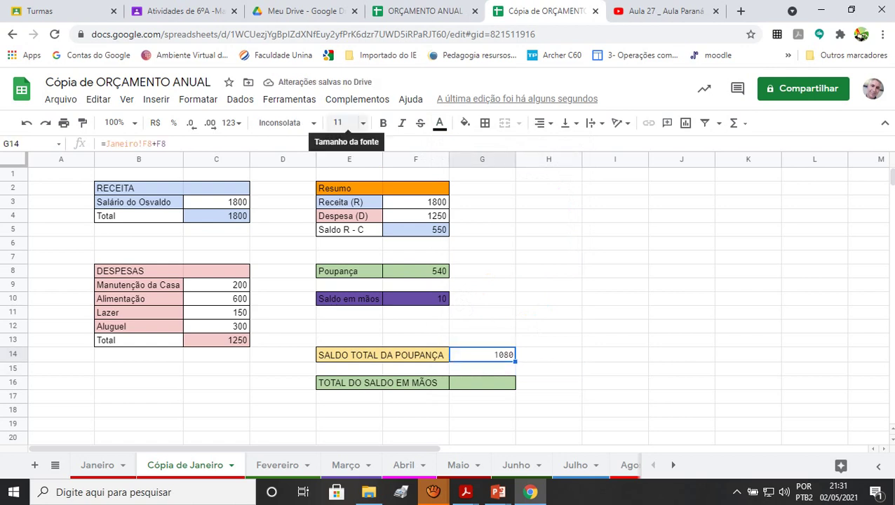
click(340, 123)
click(341, 293)
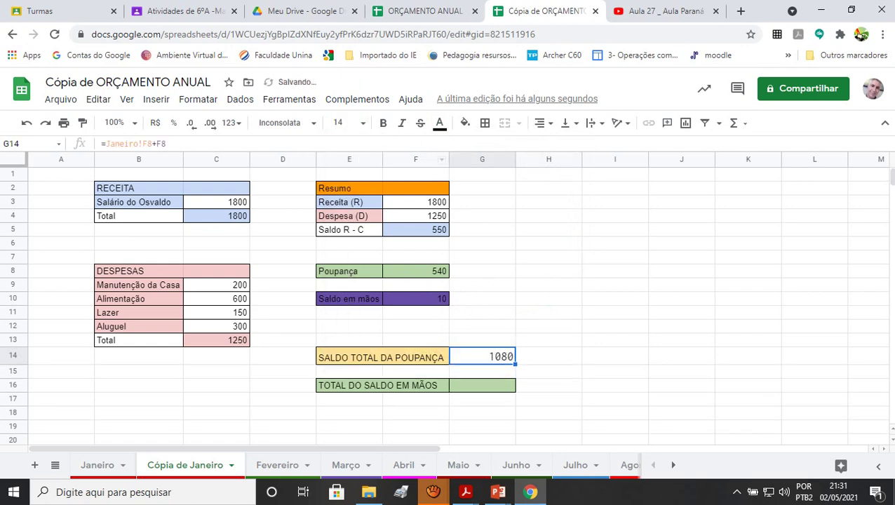
click(439, 123)
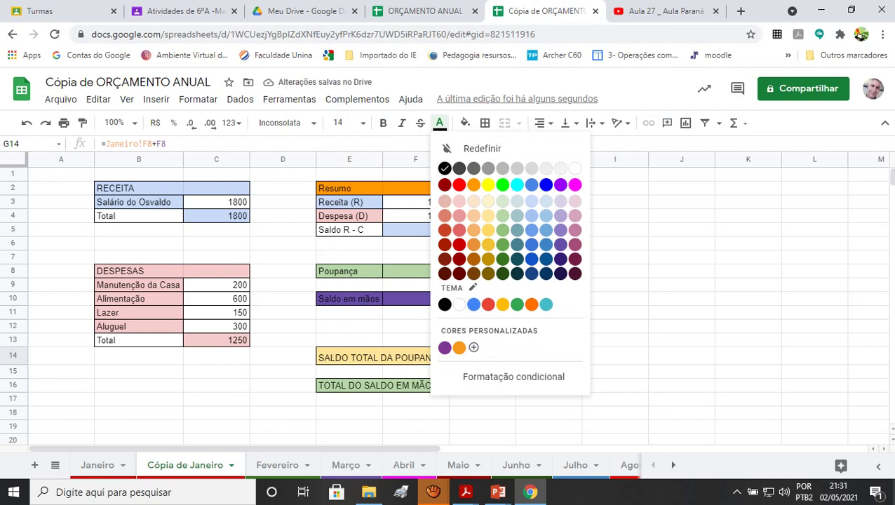
click(444, 168)
click(615, 298)
Set TOTAL DO SALDO EM MÃOS in G16 to =Janeiro!F10 and copy the formula text
click(481, 386)
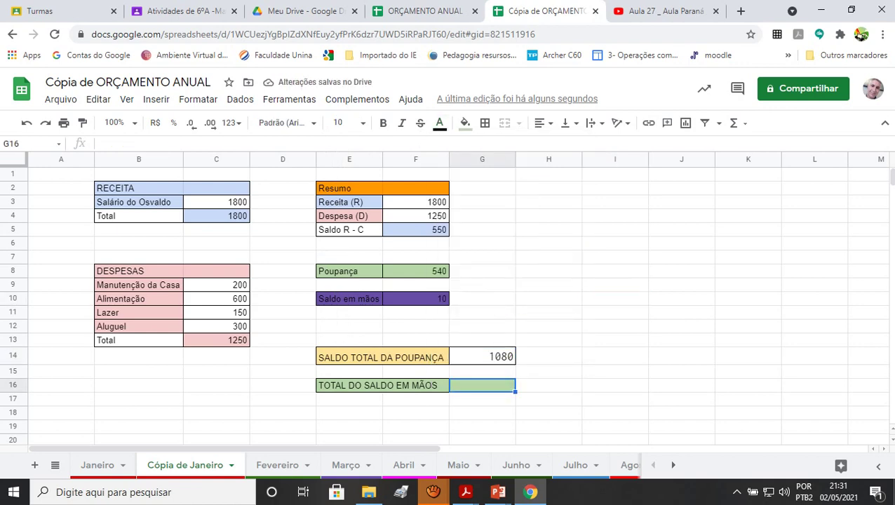
text(=)
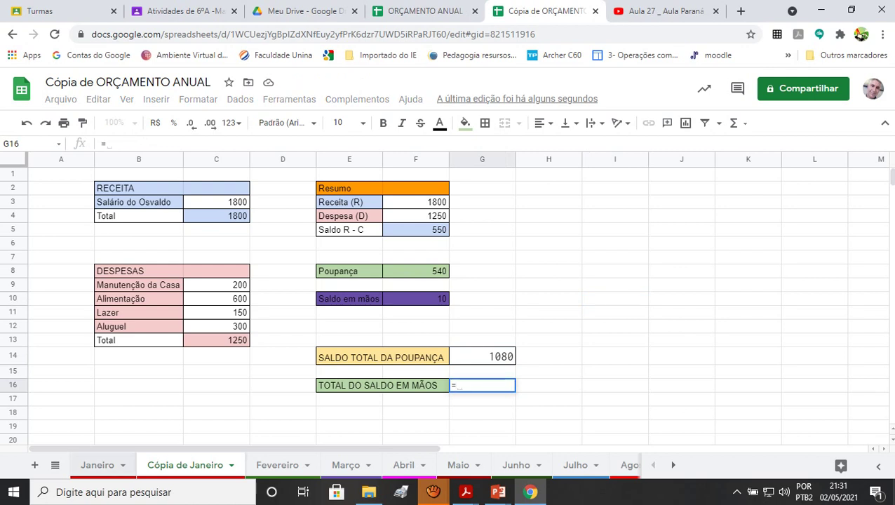
click(97, 465)
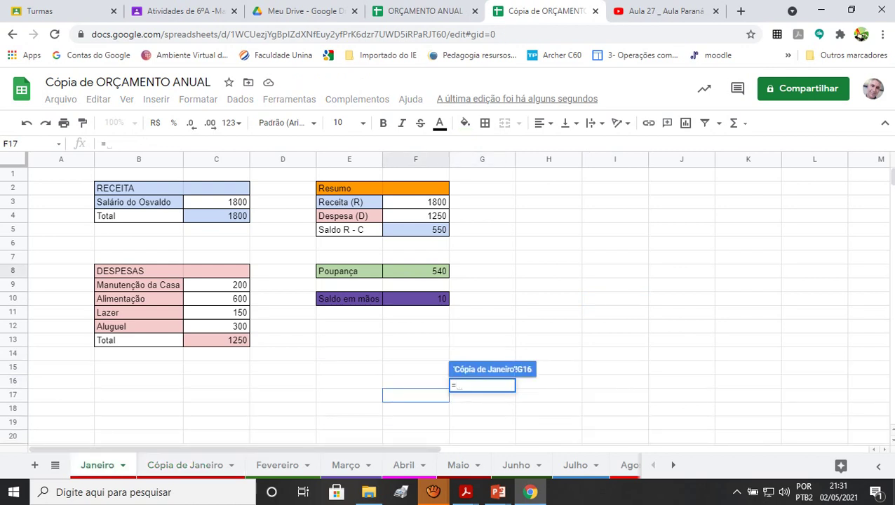
click(416, 299)
drag(157, 144, 101, 143)
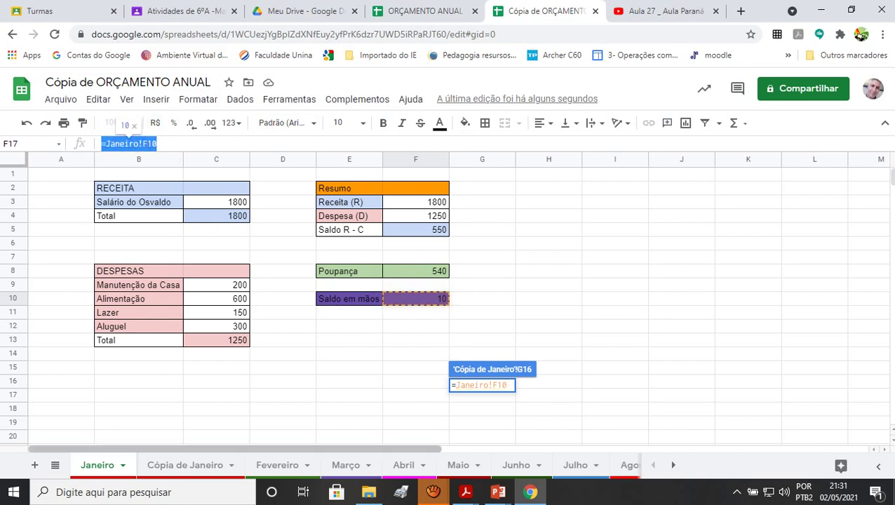
key(Return)
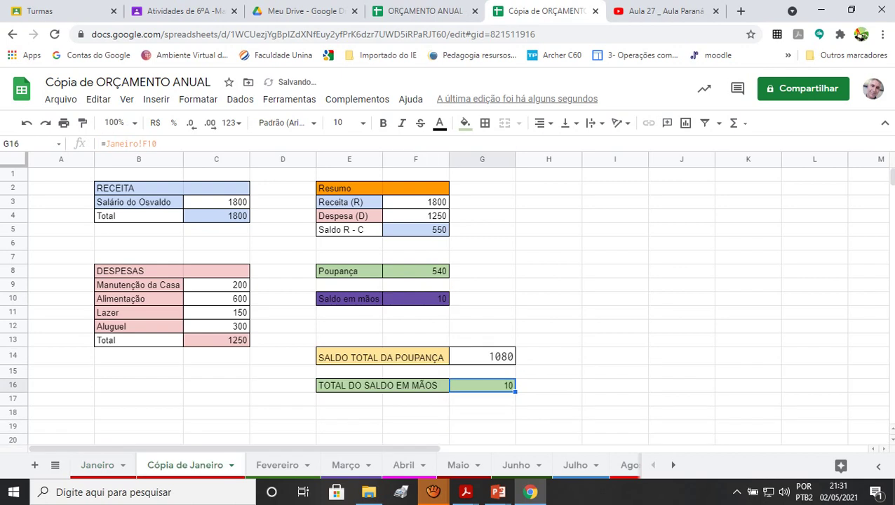
Replace G16 with the copied reference and extend the formula to =Janeiro!F10+F10 to add both months' cash in hand
key(Delete)
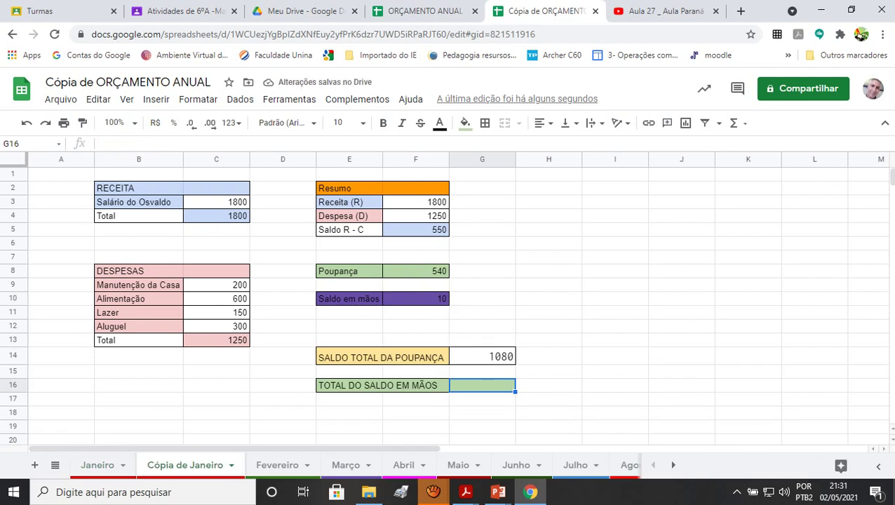
key(ctrl+v)
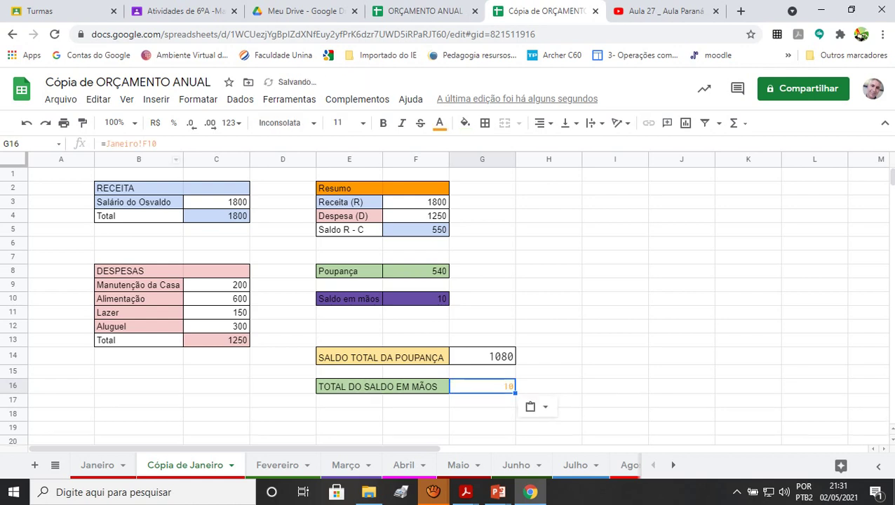
click(157, 144)
text(+)
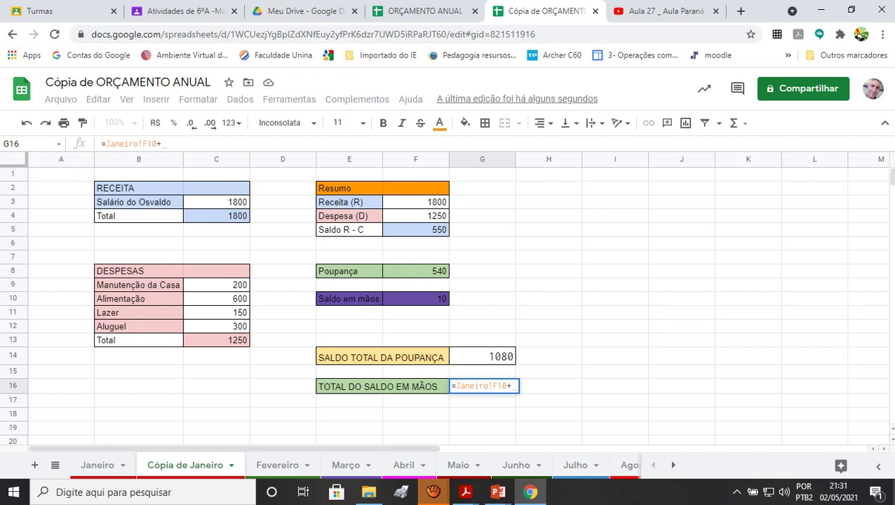
click(415, 298)
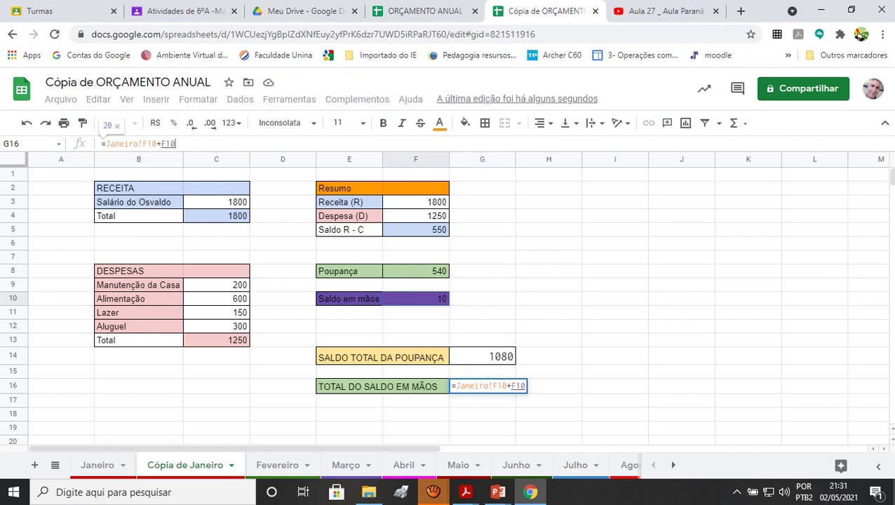
key(Return)
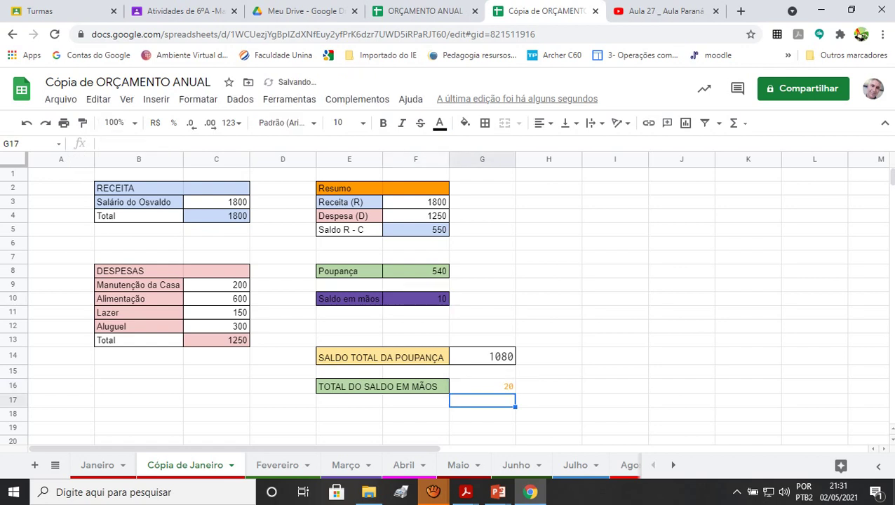
Delete the Cópia de Janeiro sheet from the workbook
click(231, 465)
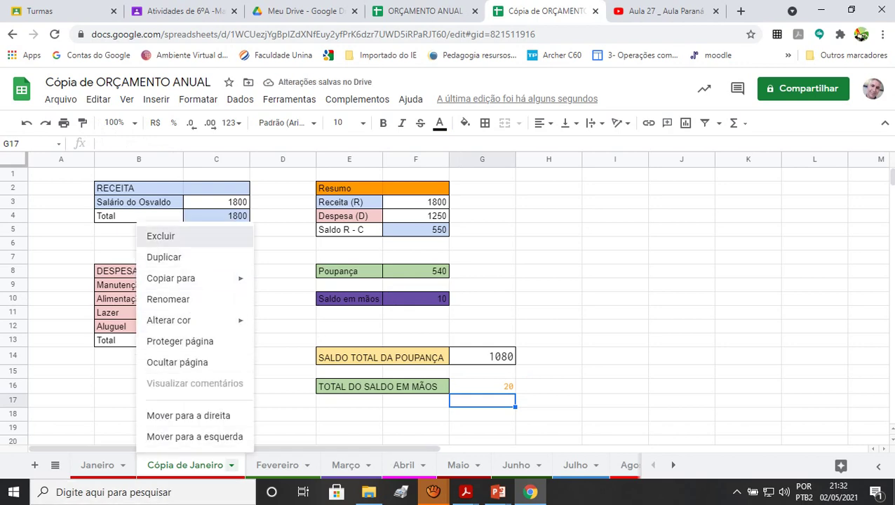
click(161, 236)
click(592, 302)
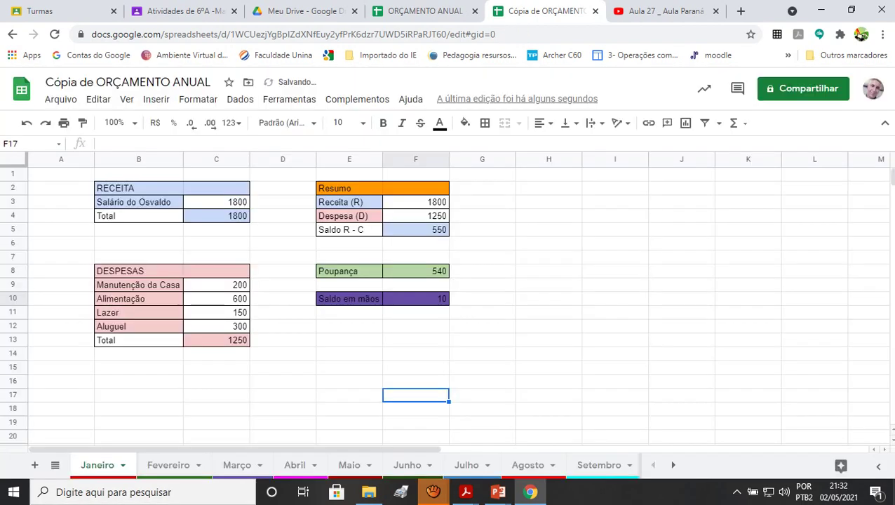
Review the accumulated savings and cash-in-hand totals on the monthly sheets from Fevereiro to Maio
click(169, 465)
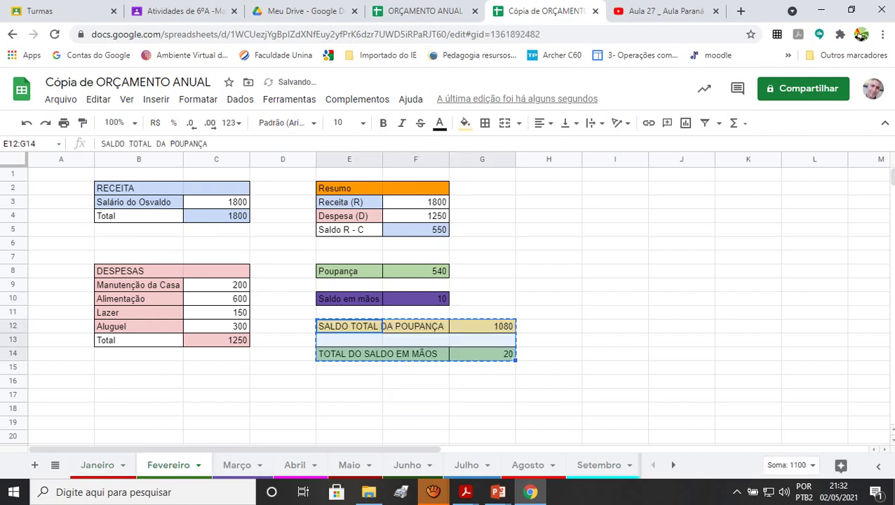
click(242, 465)
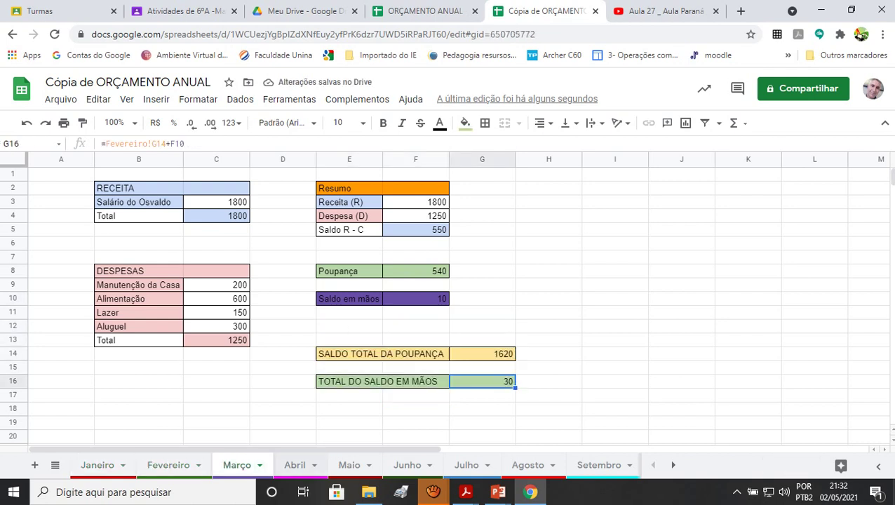
click(184, 465)
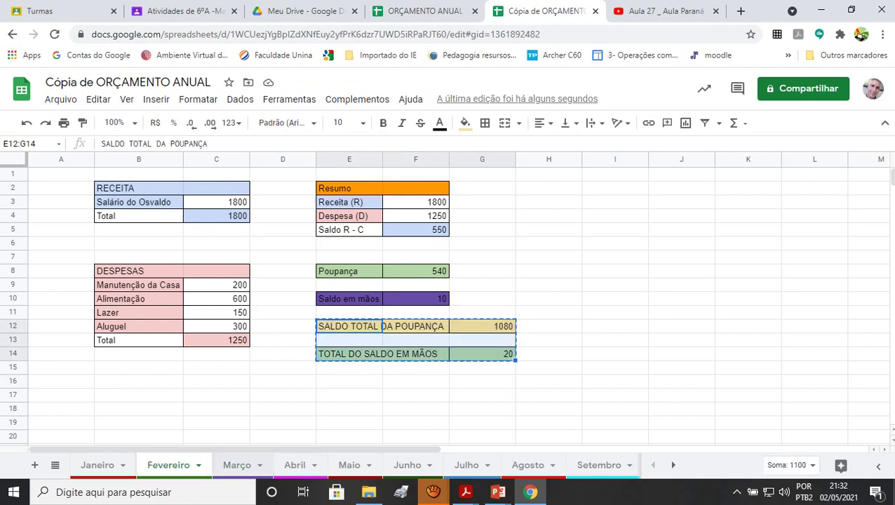
click(237, 465)
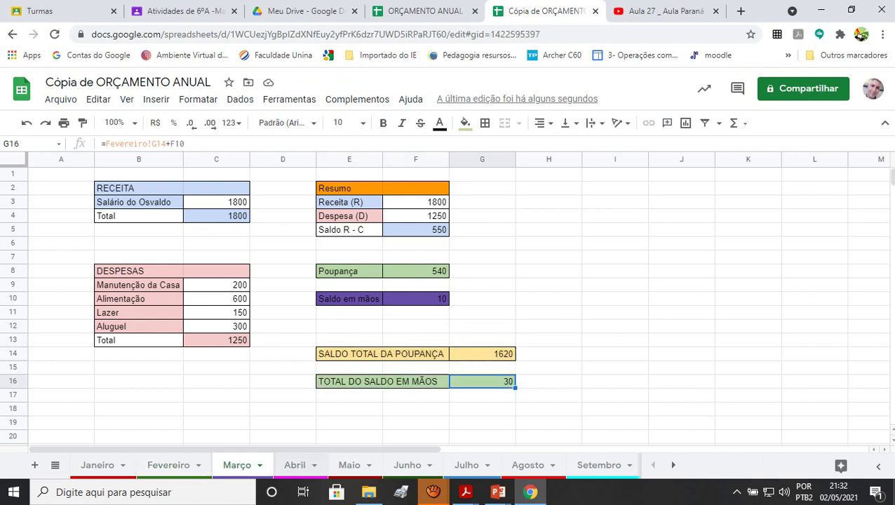
key(ctrl+shift+Page_Down)
key(ctrl+shift+Page_Down)
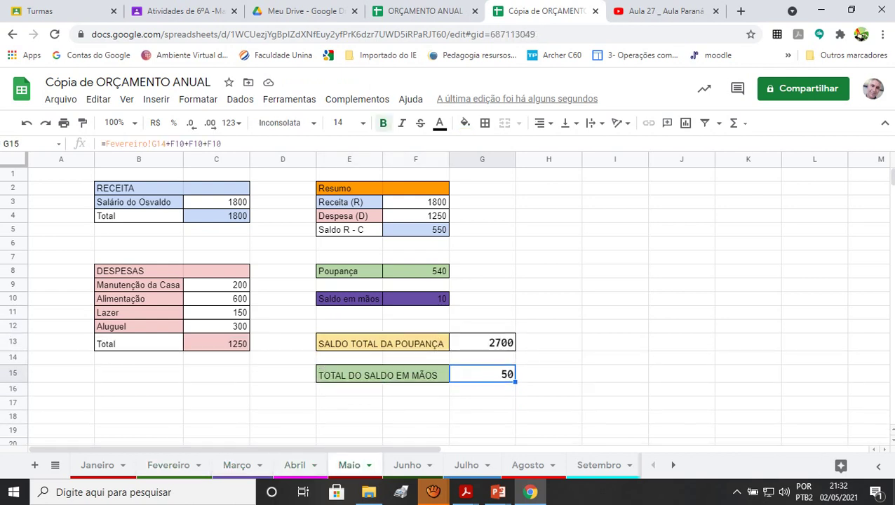
Apply all borders to the TOTAL DO SALDO EM MÃOS value in G15 on the Maio sheet
click(482, 343)
click(482, 374)
click(484, 123)
click(490, 149)
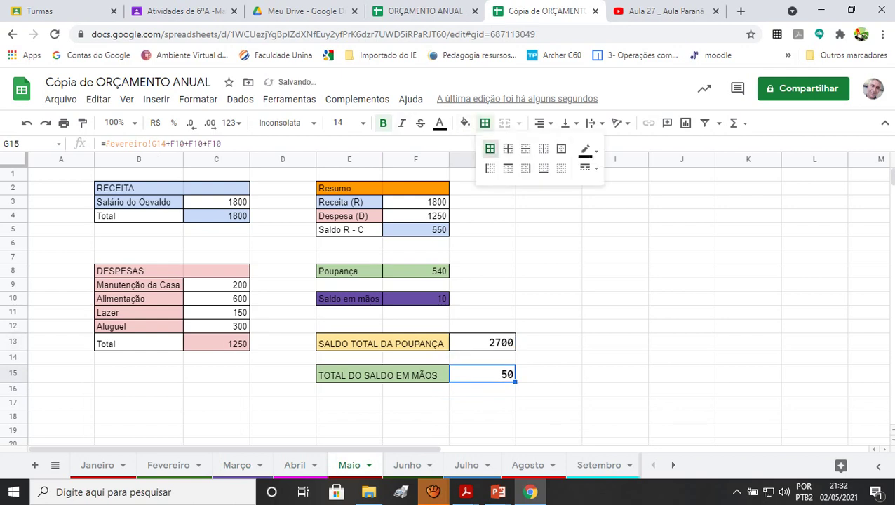
Compare the accumulated savings and cash-in-hand totals on the monthly sheets from Abril to Agosto
click(388, 464)
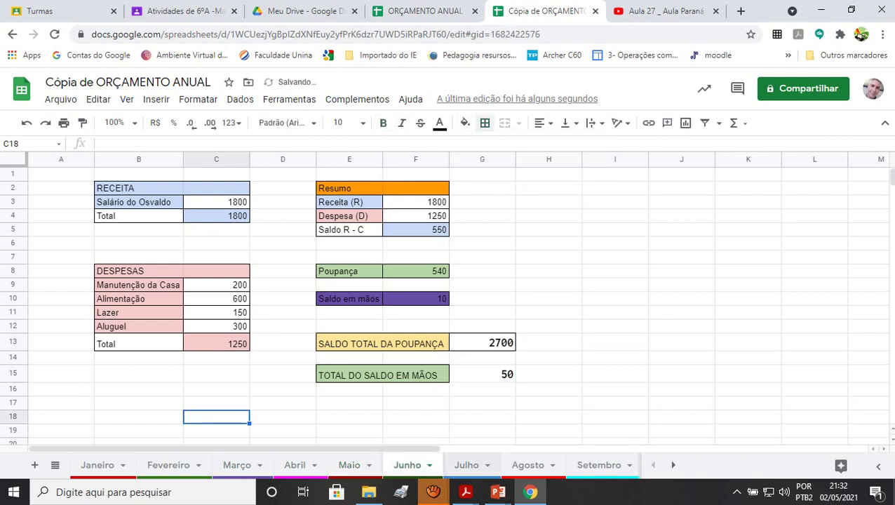
click(467, 465)
click(527, 465)
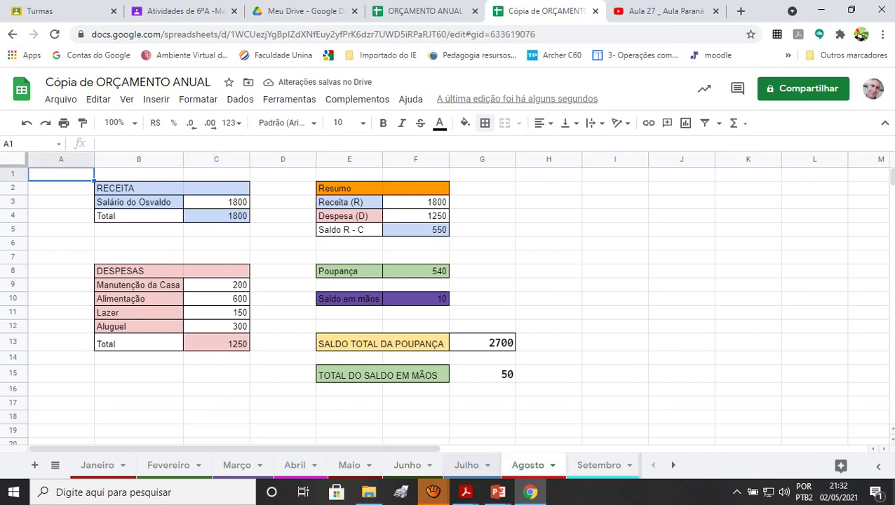
click(349, 465)
click(407, 464)
click(527, 465)
click(482, 343)
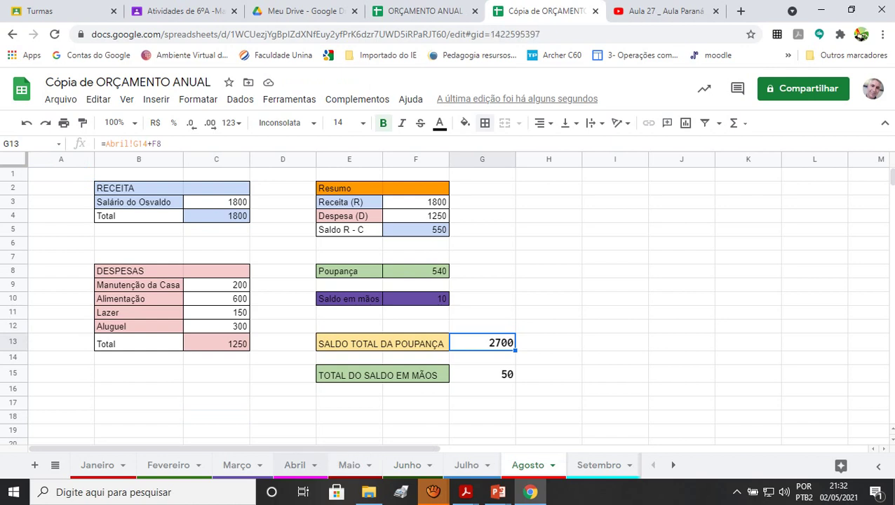
click(295, 465)
click(349, 465)
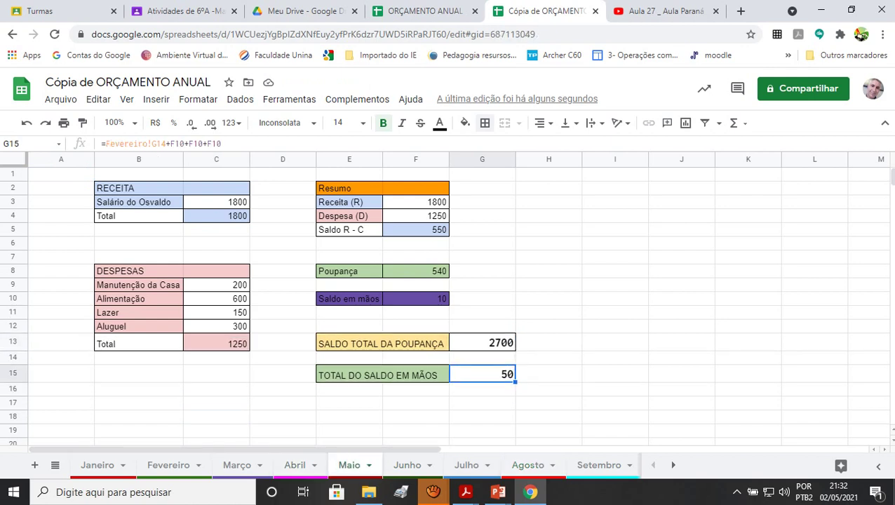
Clear the SALDO TOTAL DA POUPANÇA and TOTAL DO SALDO EM MÃOS values in G13 and G15 on the Junho sheet
key(ctrl+Page_Down)
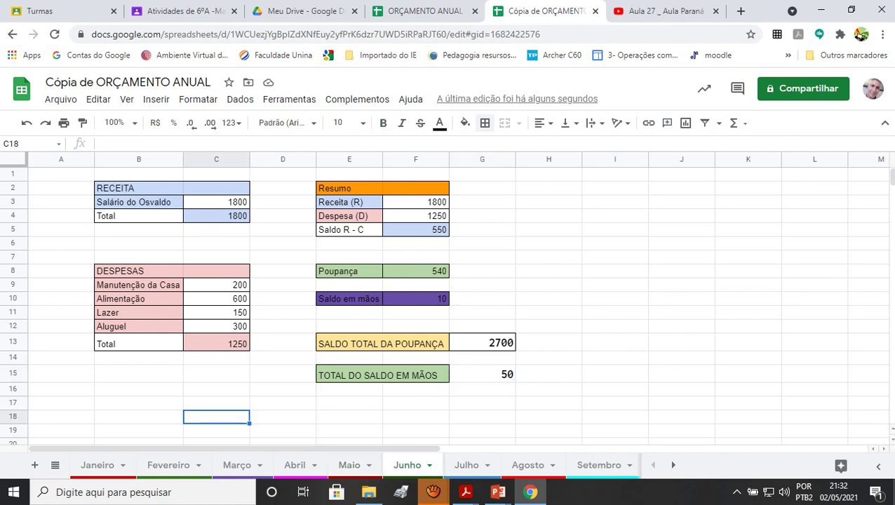
click(482, 342)
key(Delete)
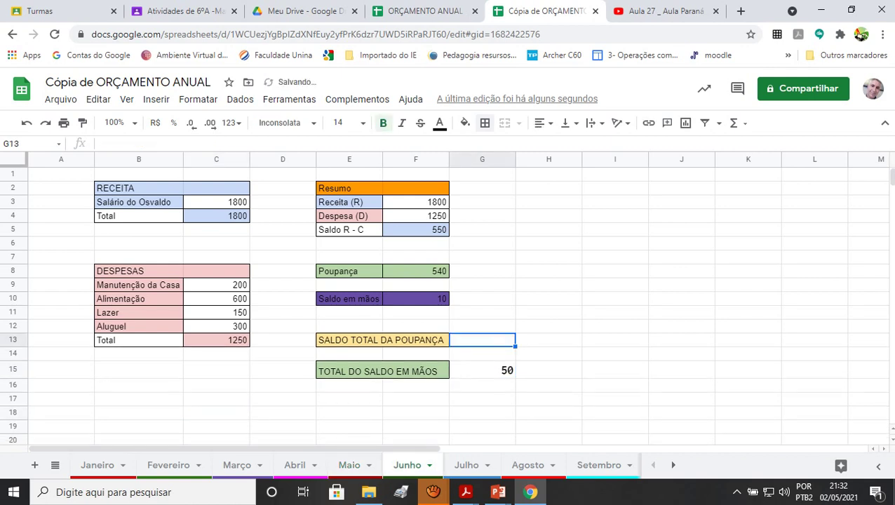
click(482, 370)
key(Delete)
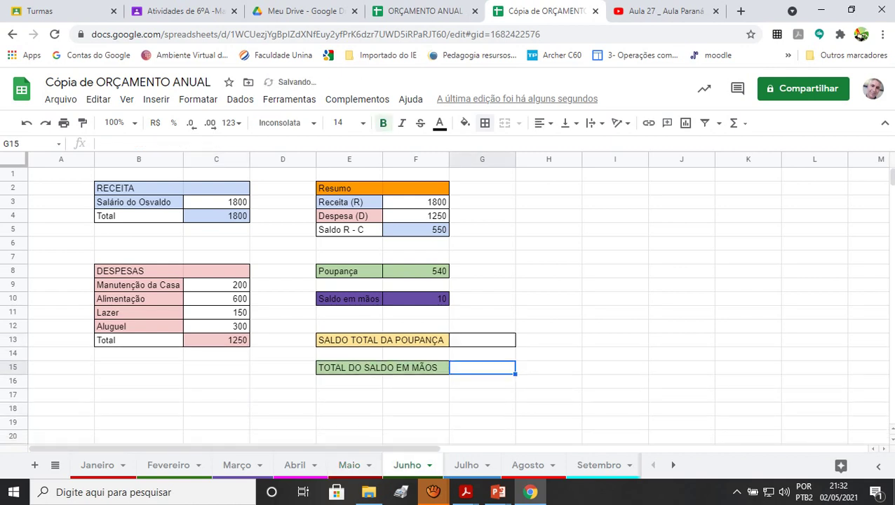
Copy the SALDO TOTAL DA POUPANÇA formula text =Abril!G14+F8 from G13 on the Maio sheet
click(348, 465)
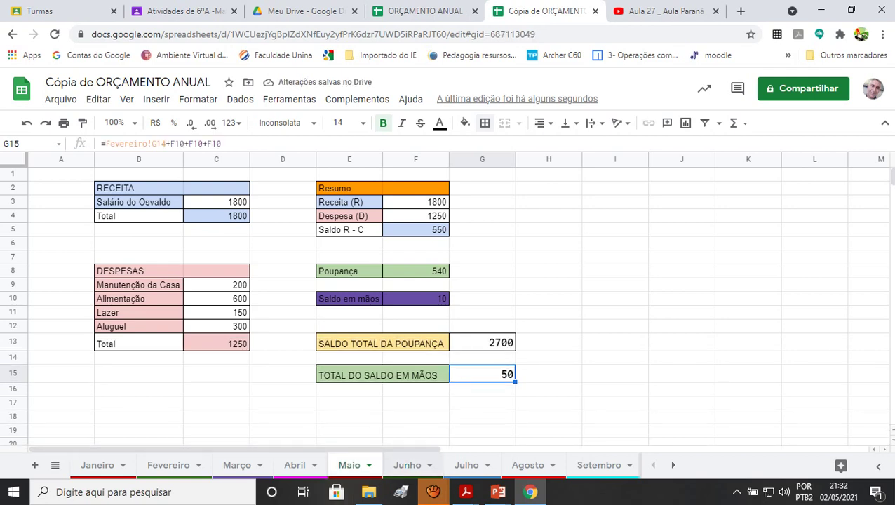
click(406, 465)
click(482, 340)
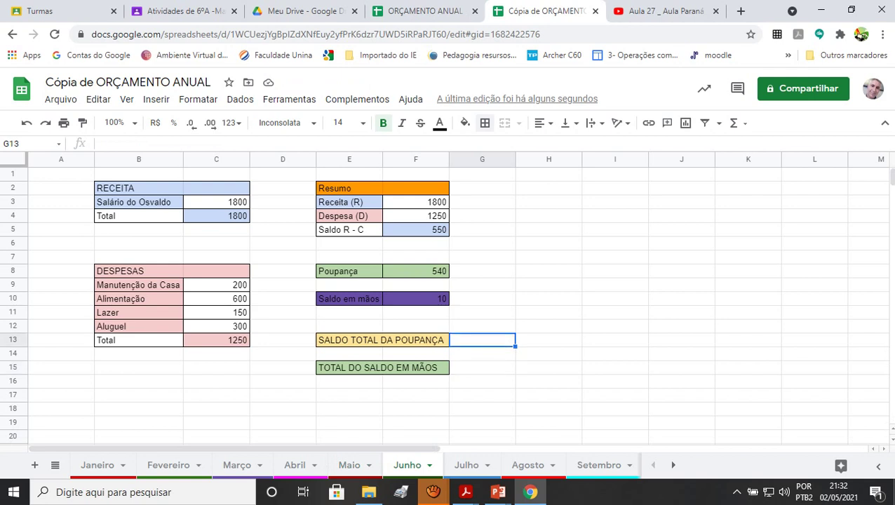
click(348, 466)
click(349, 465)
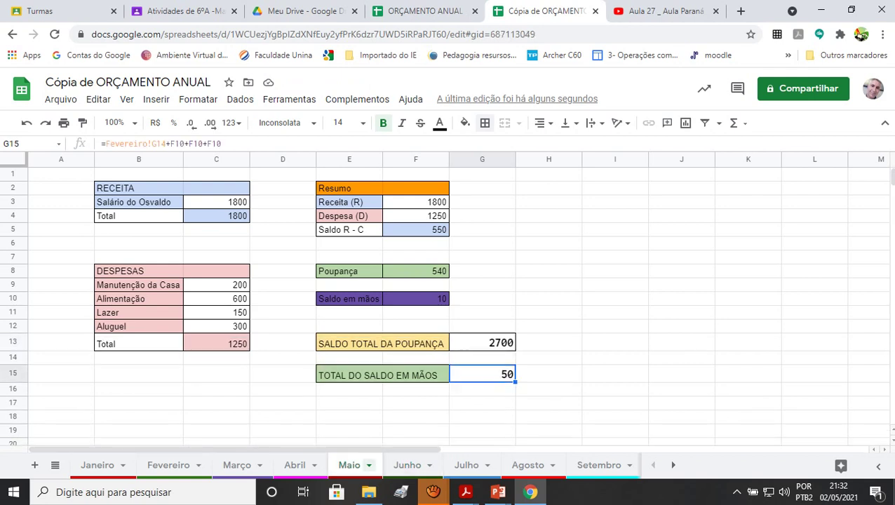
click(406, 465)
click(349, 465)
click(481, 342)
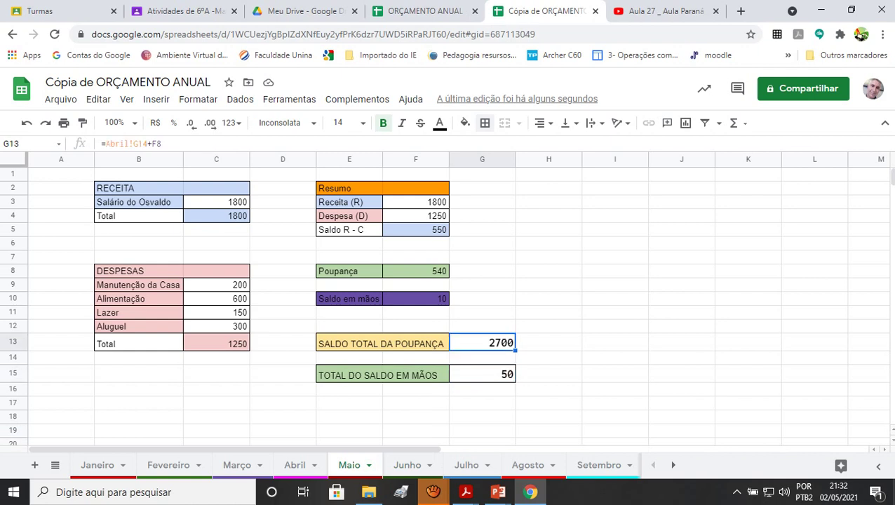
drag(162, 143, 102, 143)
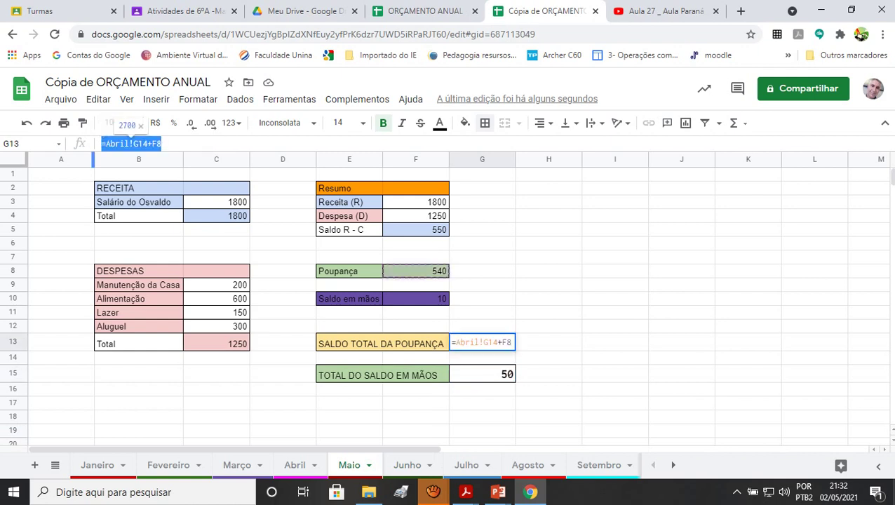
Paste the copied savings formula into G13 on the Junho sheet and extend it to =Abril!G14+F8+F8
click(407, 465)
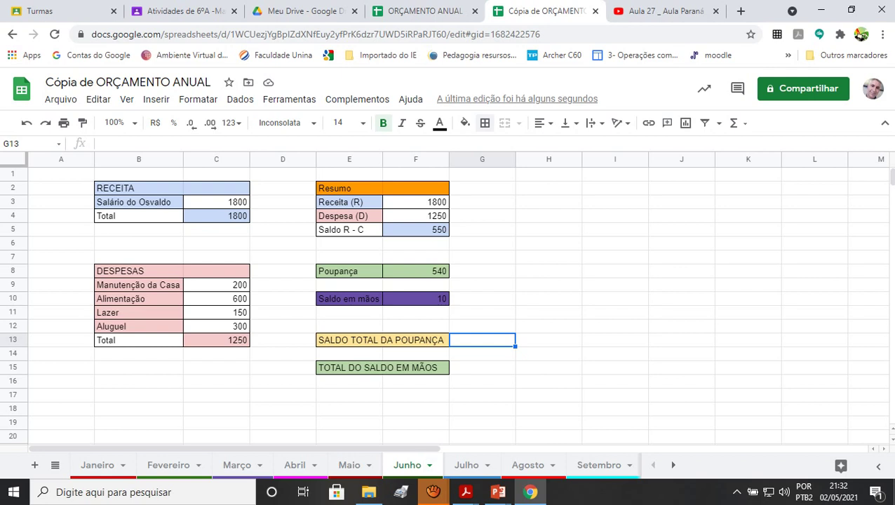
key(ctrl+v)
key(F2)
text(+)
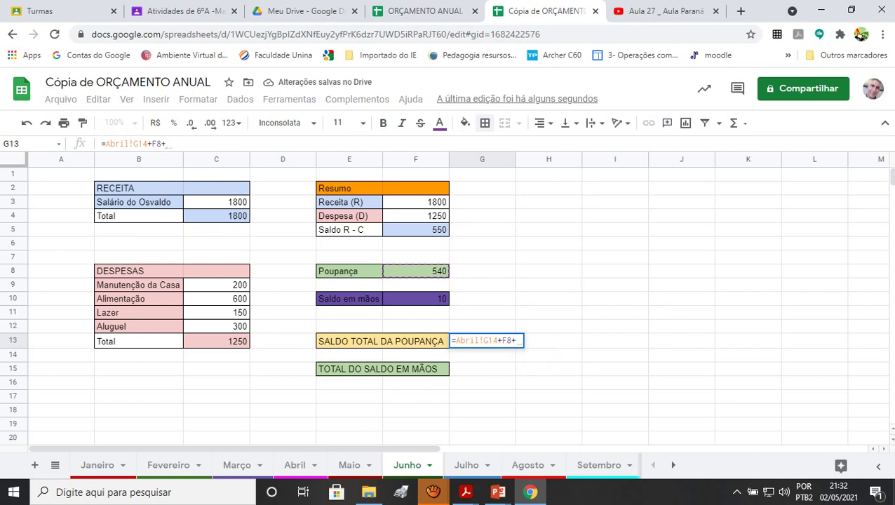
text(F8)
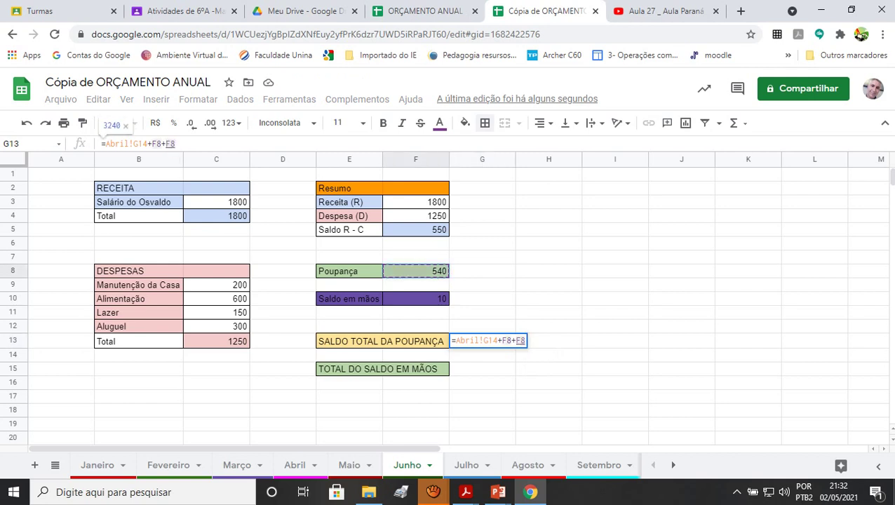
key(Return)
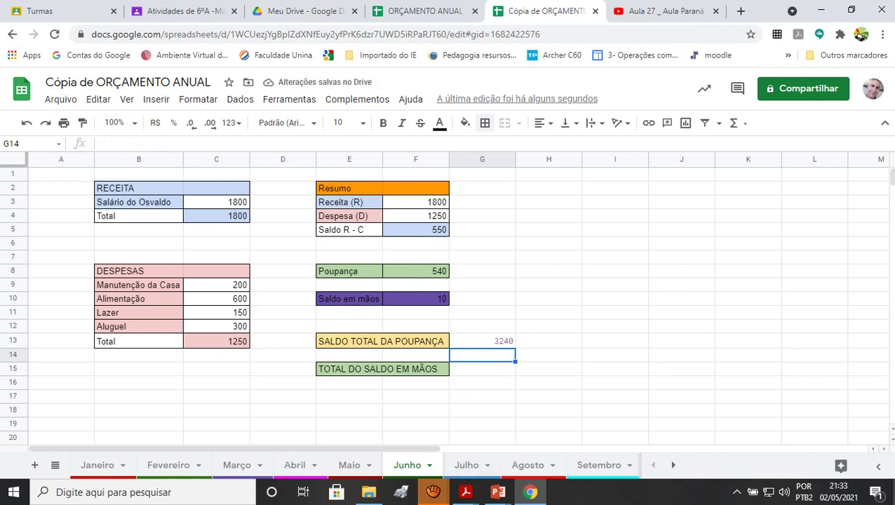
click(294, 464)
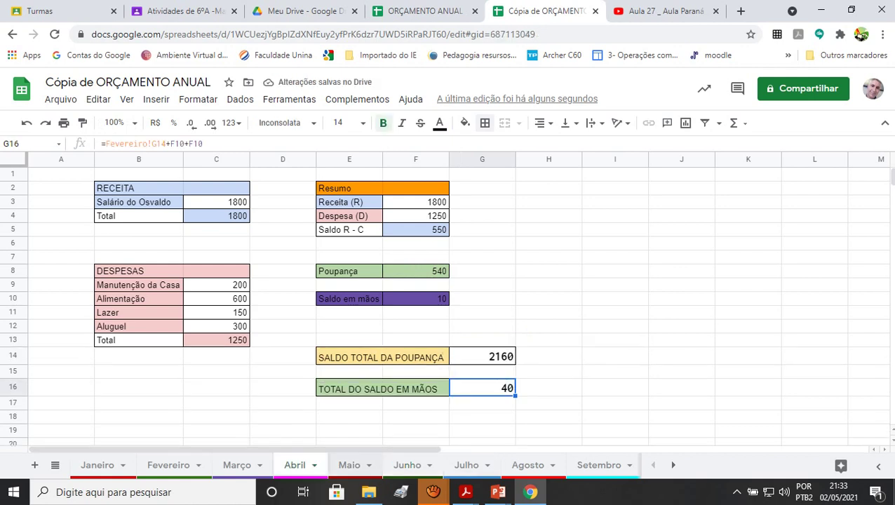
click(349, 464)
click(407, 464)
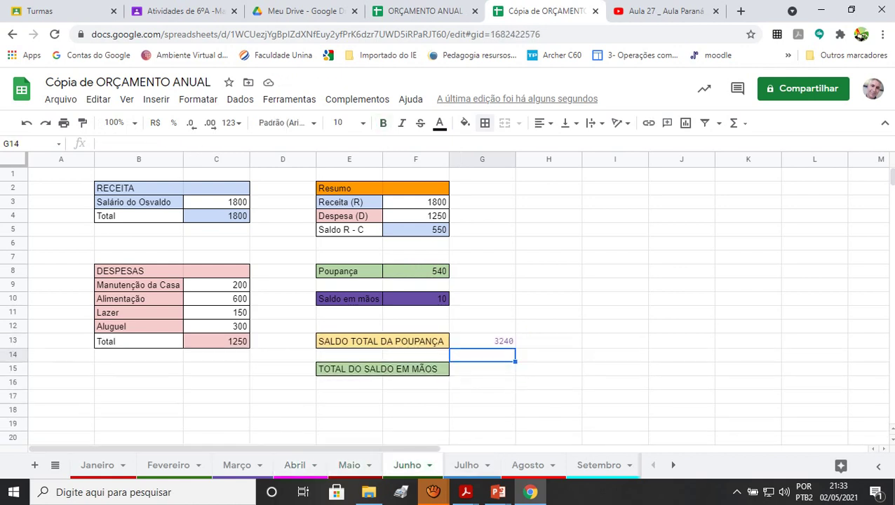
click(482, 368)
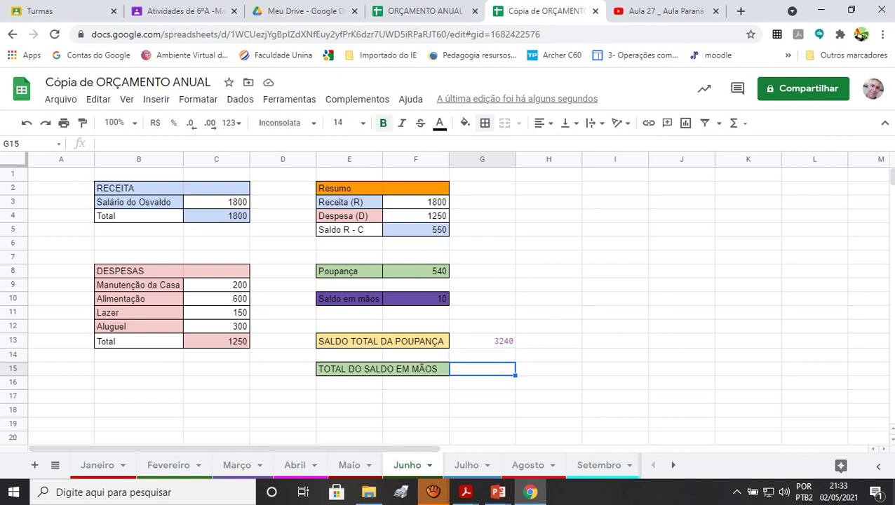
text(=)
click(350, 465)
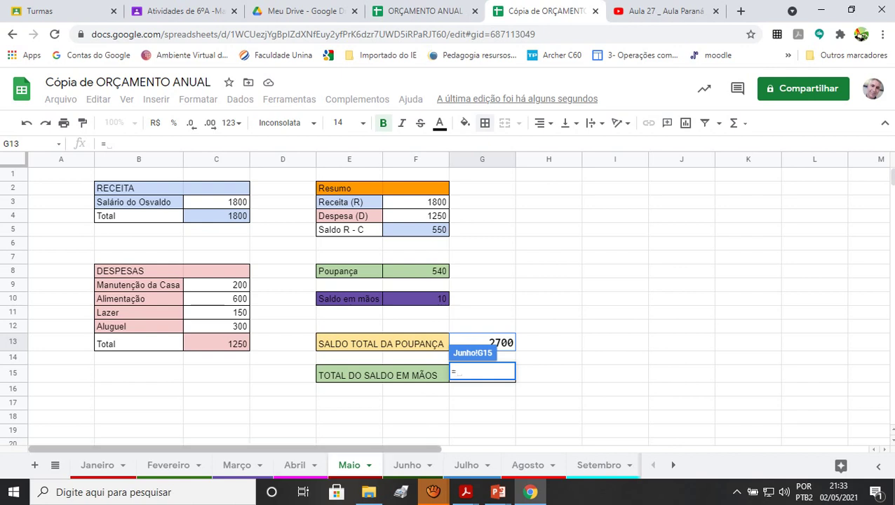
click(406, 465)
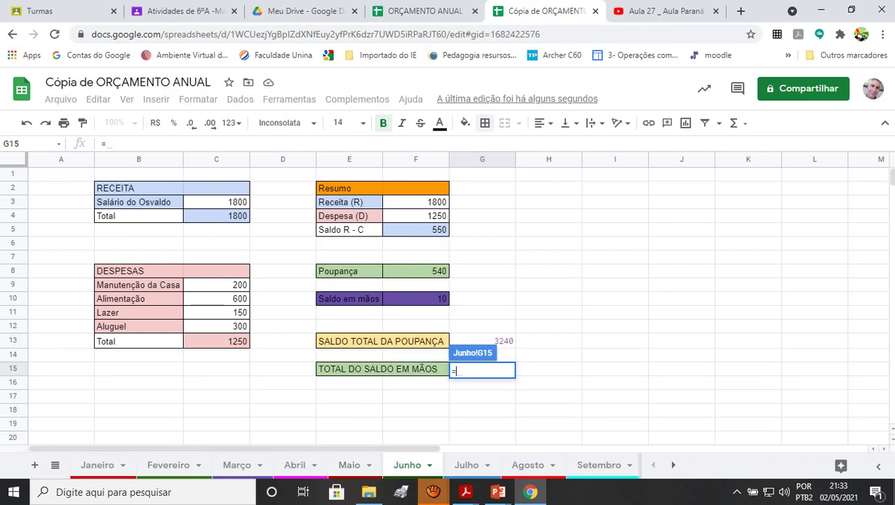
click(548, 383)
click(615, 326)
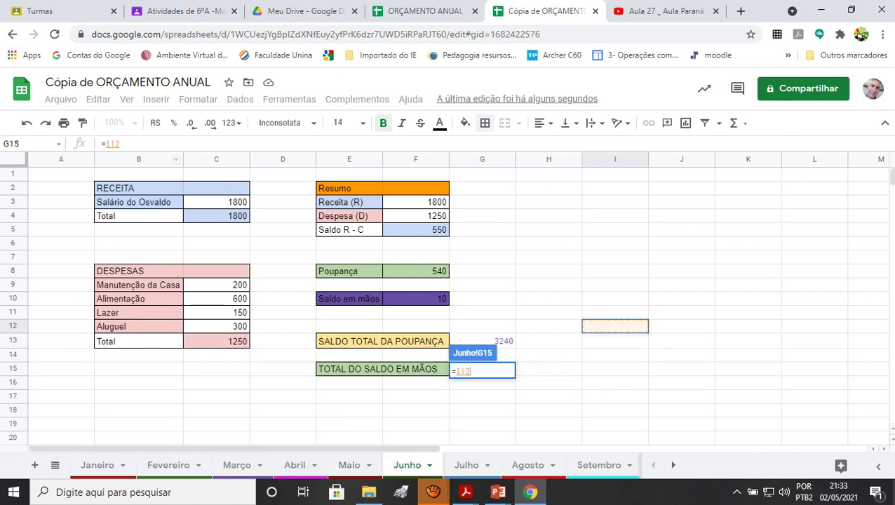
click(549, 383)
click(415, 424)
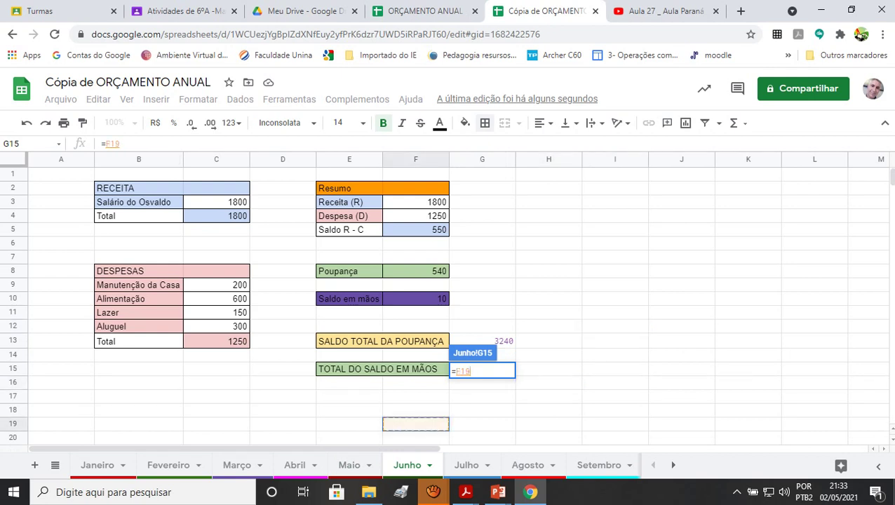
key(ctrl+a)
key(BackSpace)
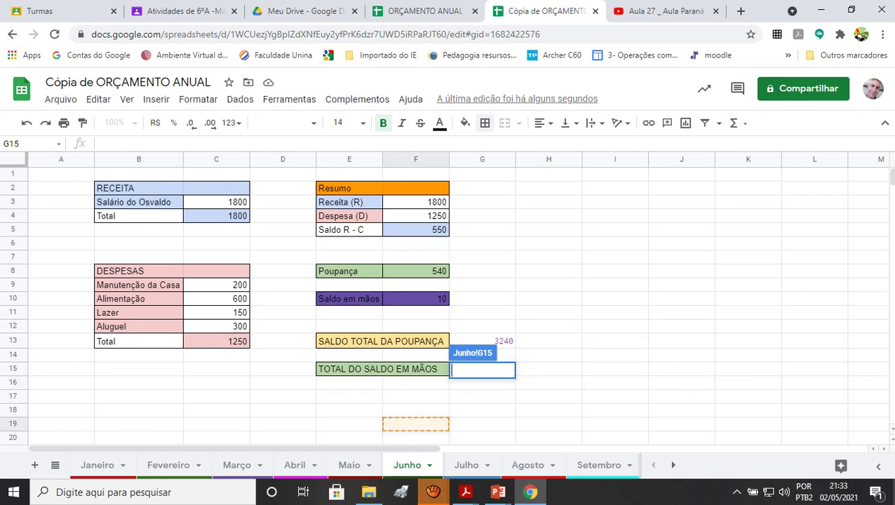
click(548, 397)
Copy the TOTAL DO SALDO EM MÃOS formula text =Fevereiro!G14+F10+F10+F10 from G15 on the Maio sheet
click(349, 465)
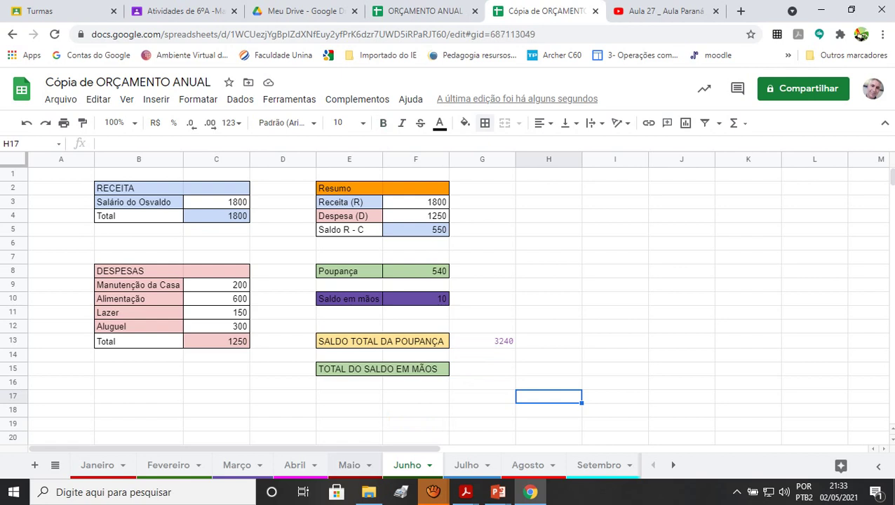
click(483, 374)
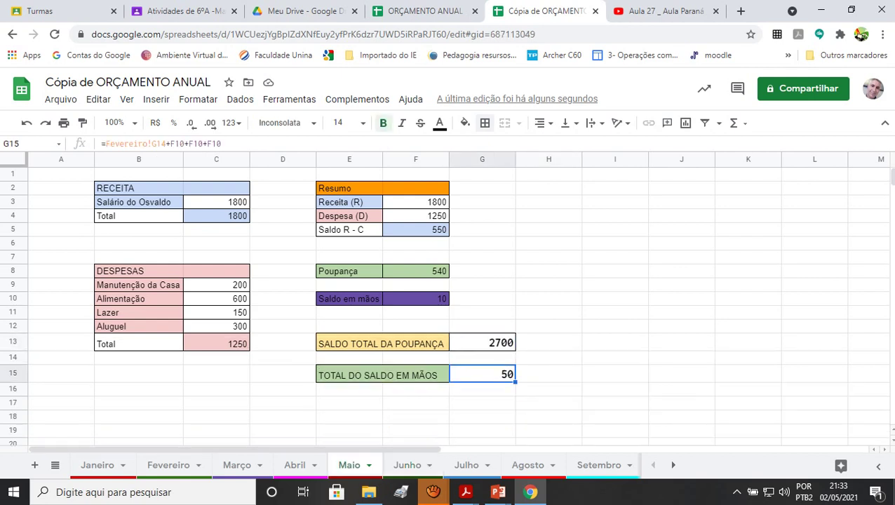
click(408, 464)
click(406, 465)
click(482, 369)
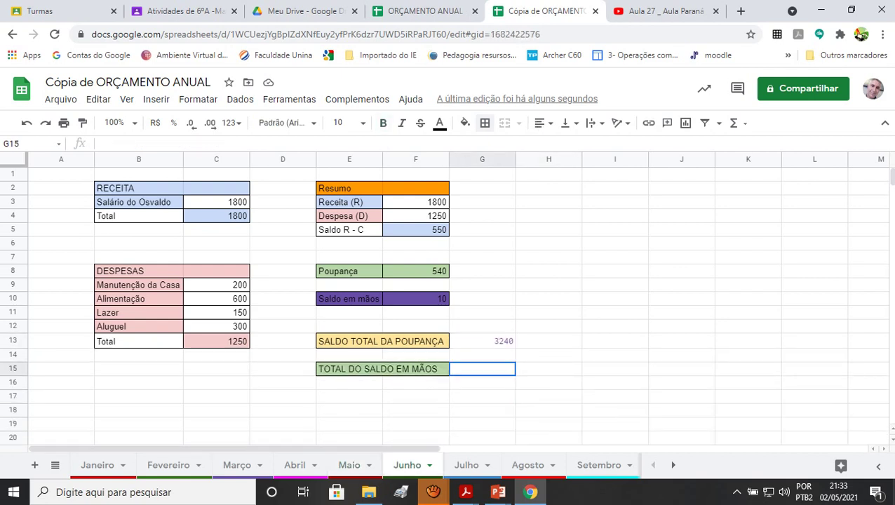
click(350, 465)
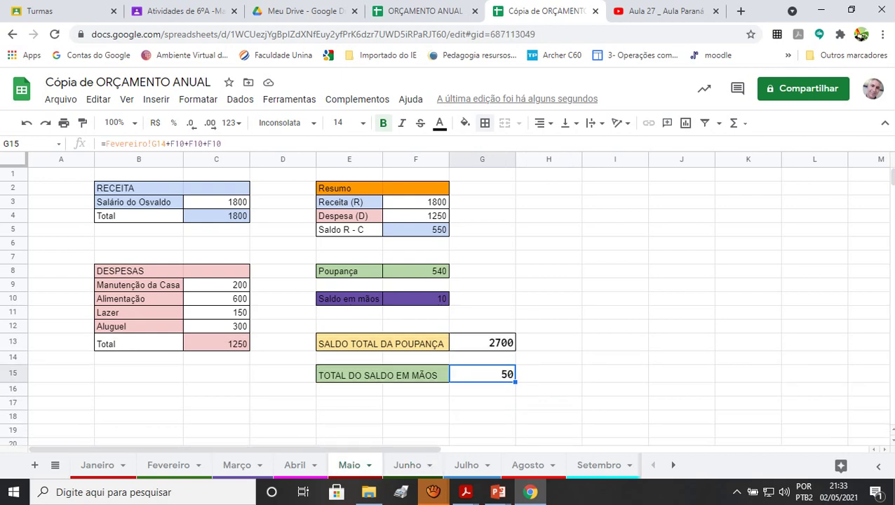
drag(222, 143, 101, 143)
key(ctrl+c)
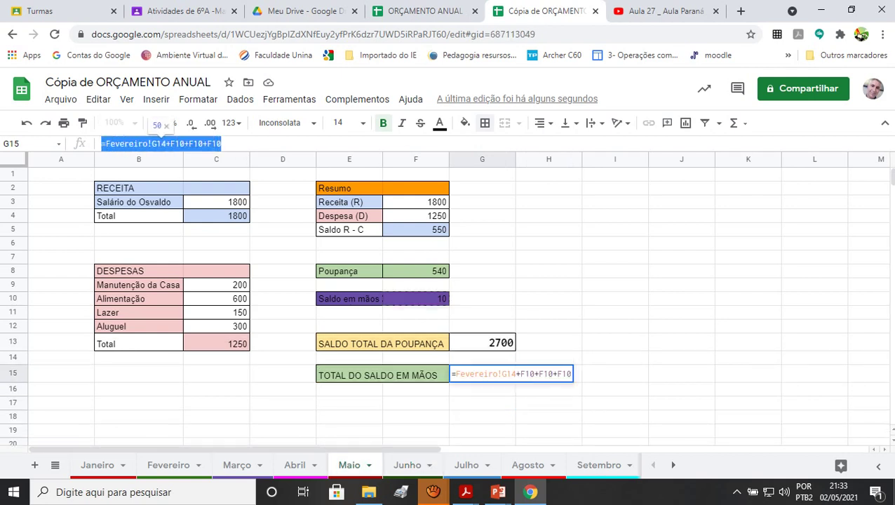
Paste the copied cash-in-hand formula into G15 on the Junho sheet and extend it to =Fevereiro!G14+F10+F10+F10+F10
click(393, 465)
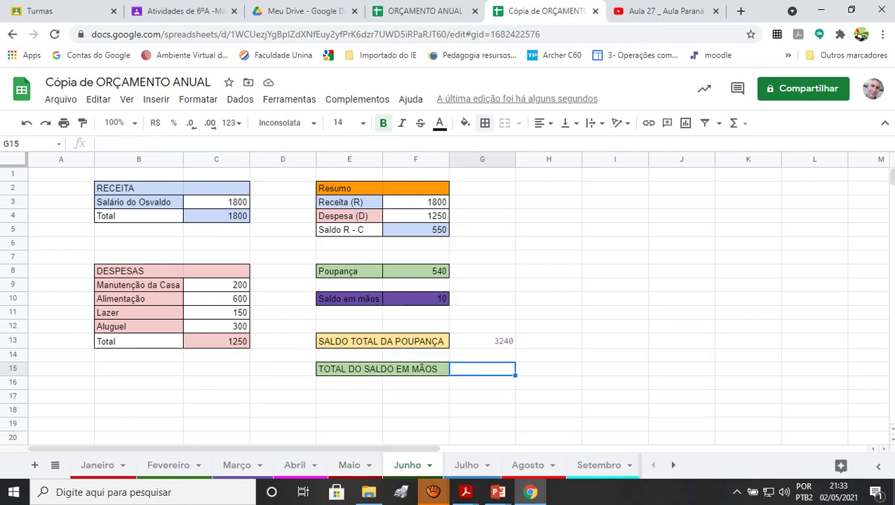
key(ctrl+v)
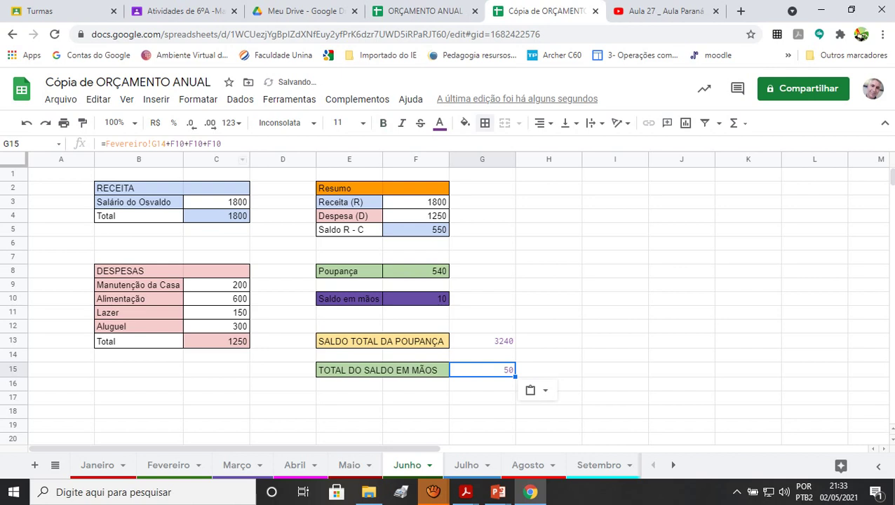
key(F2)
text(+)
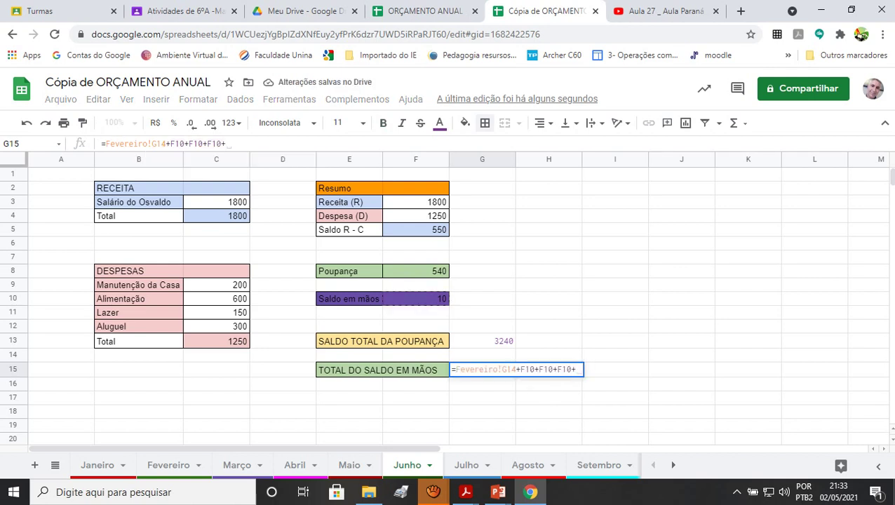
click(415, 299)
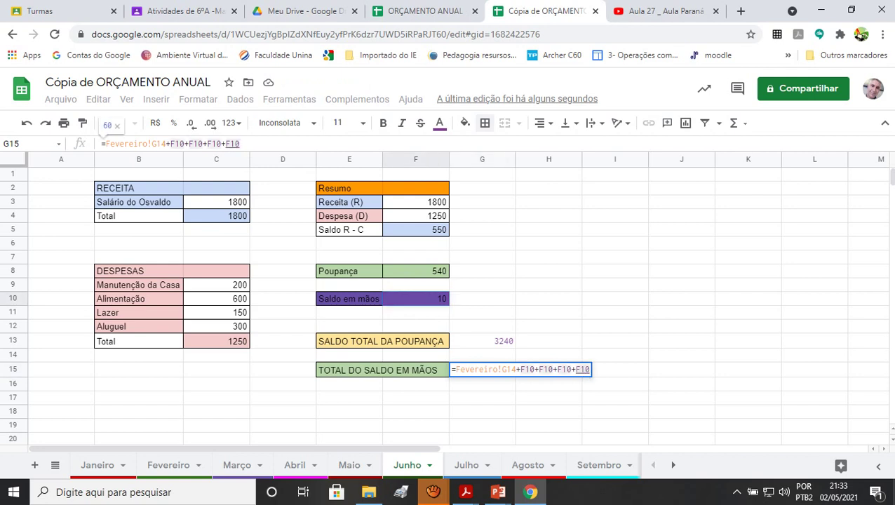
key(Return)
click(481, 342)
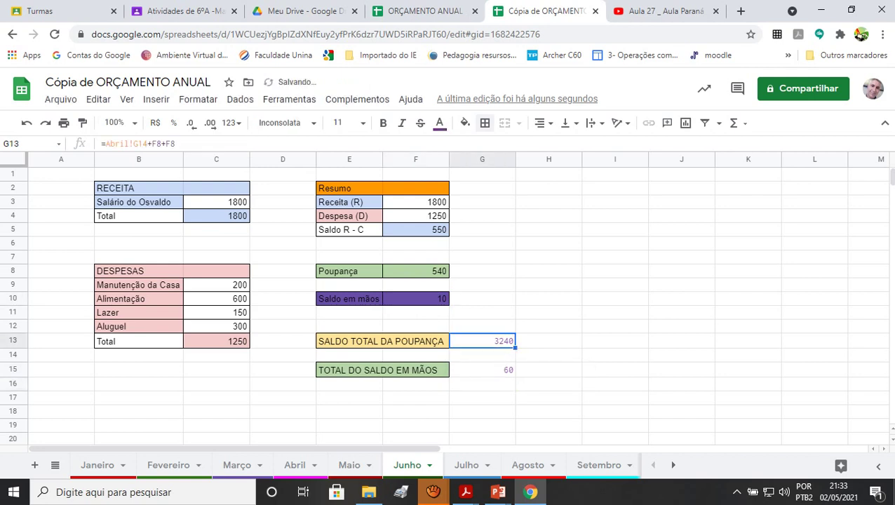
Apply all borders to the savings total in G13 and set the cash-in-hand total in G15 to font size 14
click(484, 123)
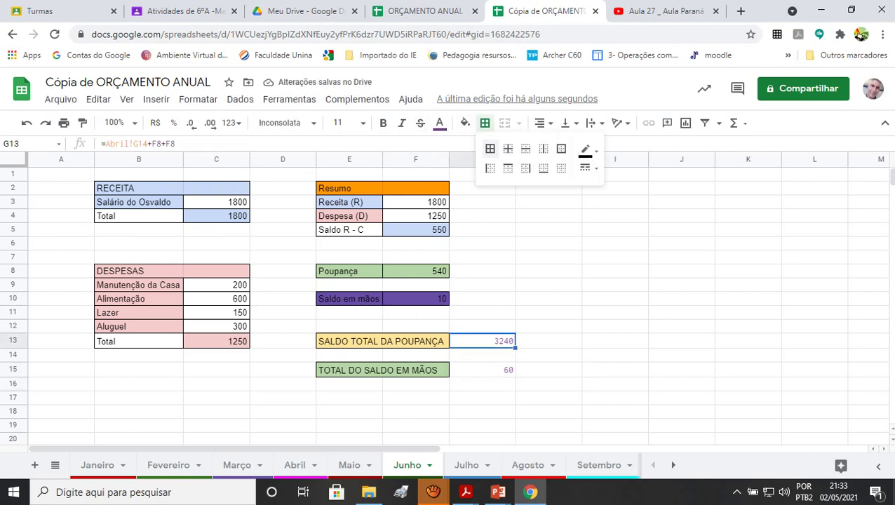
click(490, 148)
click(482, 370)
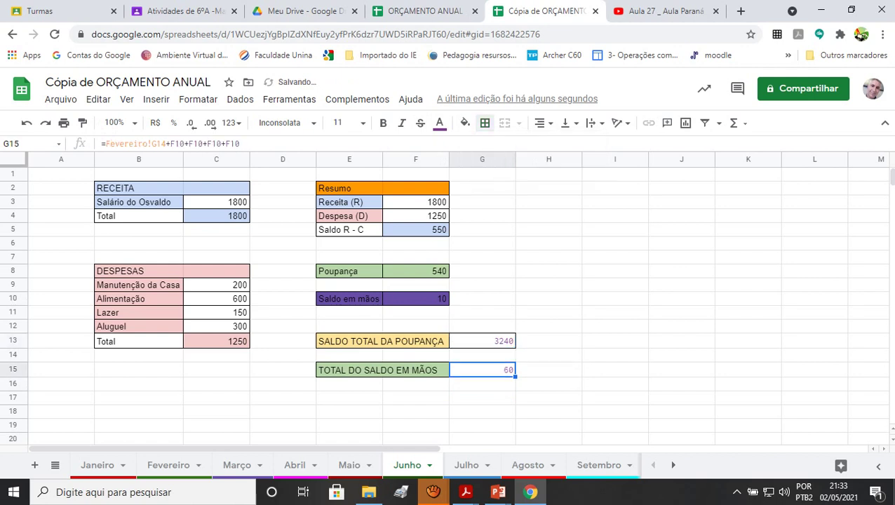
click(345, 123)
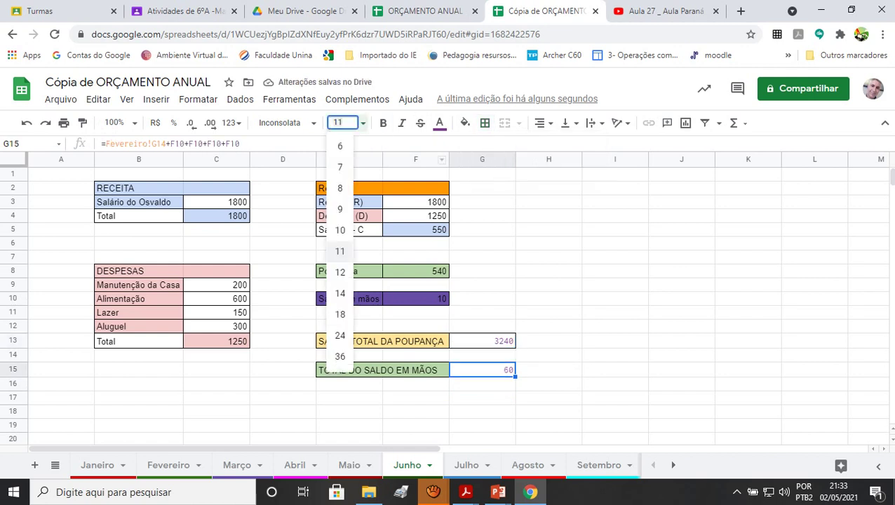
click(340, 293)
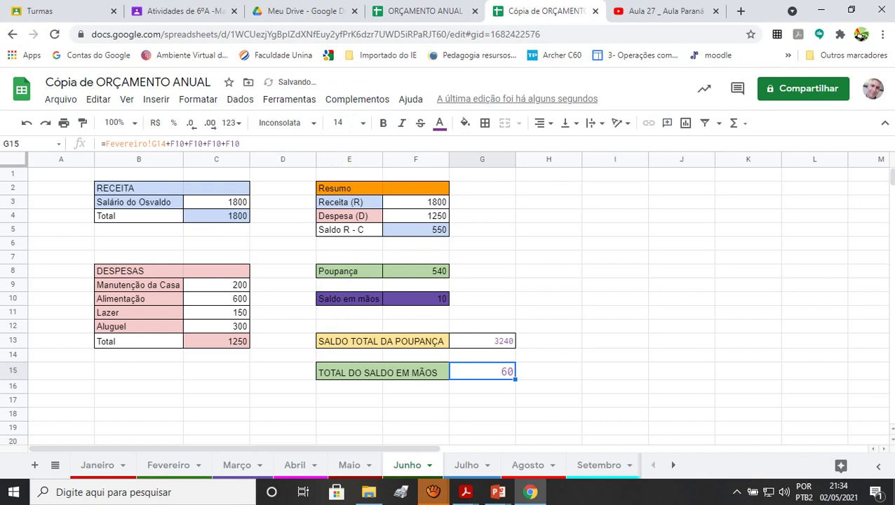
Change the text colour of the totals in G13 and G15 on the Junho sheet to black
click(483, 341)
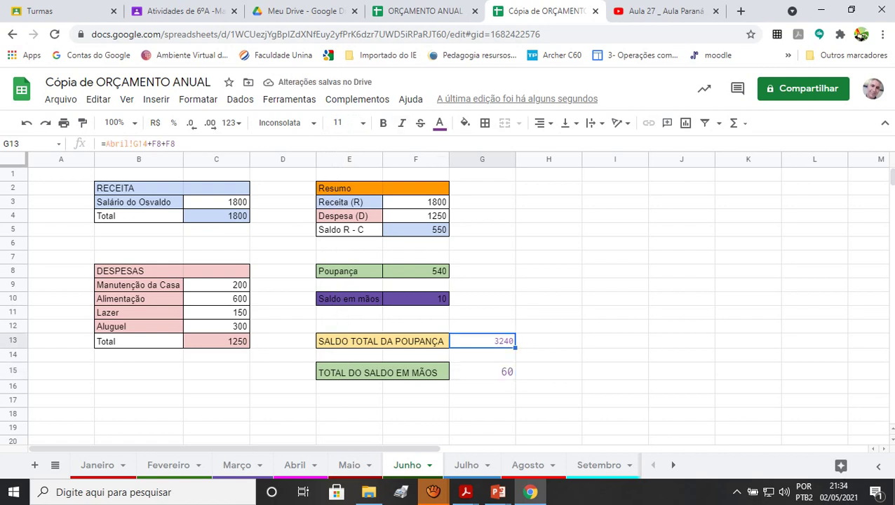
click(440, 123)
click(453, 167)
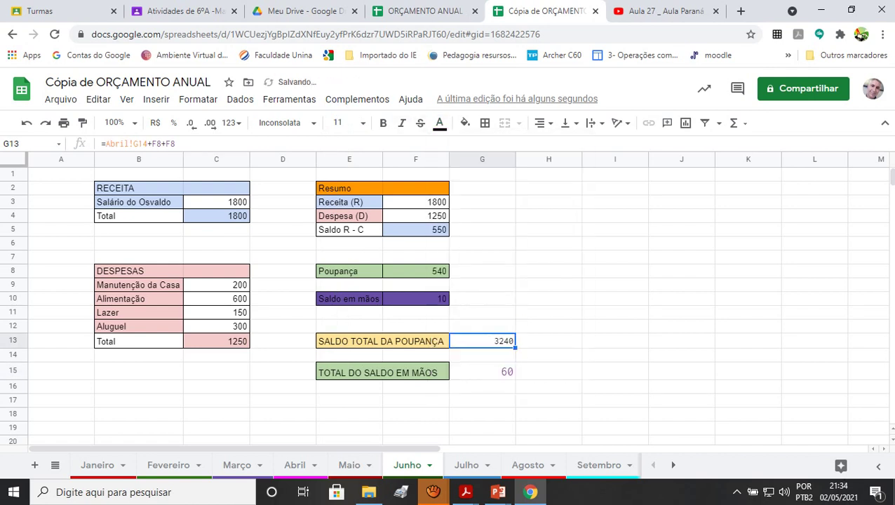
click(482, 372)
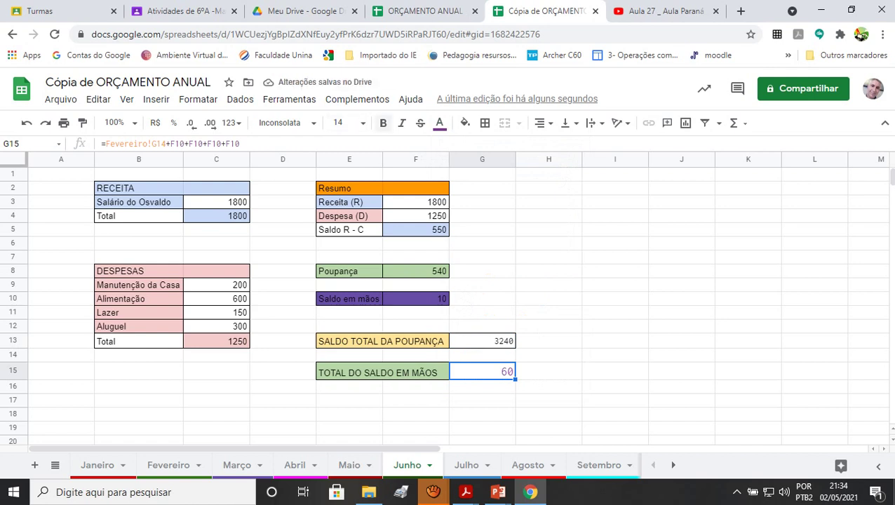
click(440, 123)
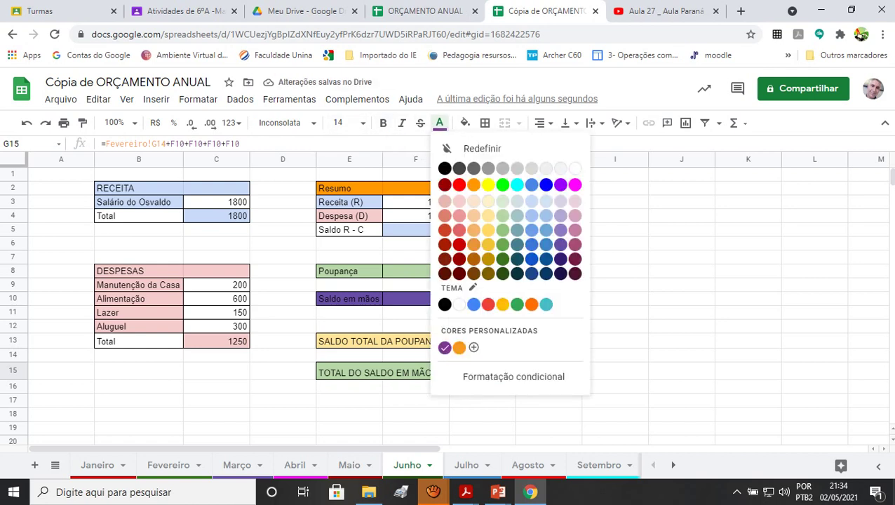
click(445, 168)
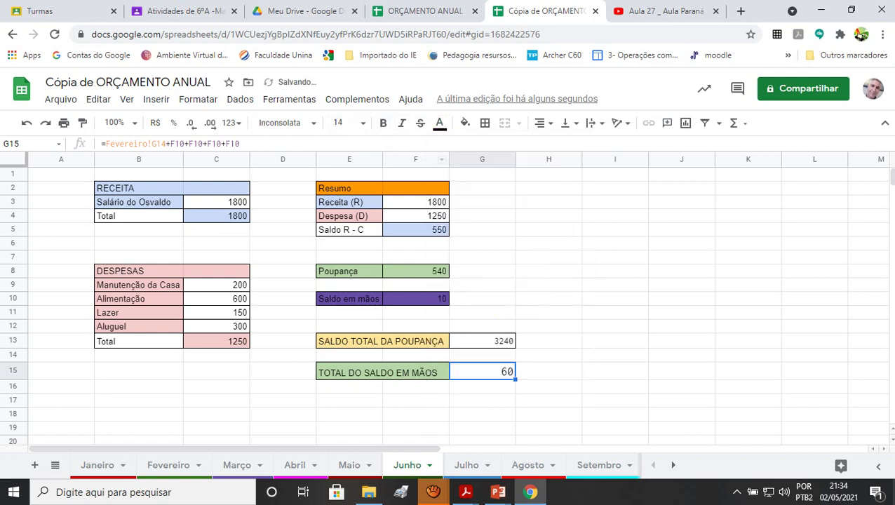
click(615, 341)
click(673, 465)
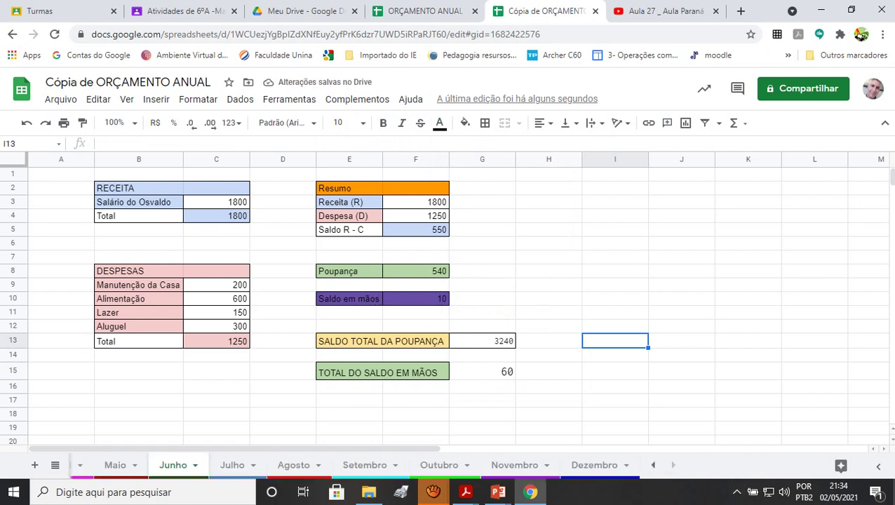
click(481, 371)
click(482, 341)
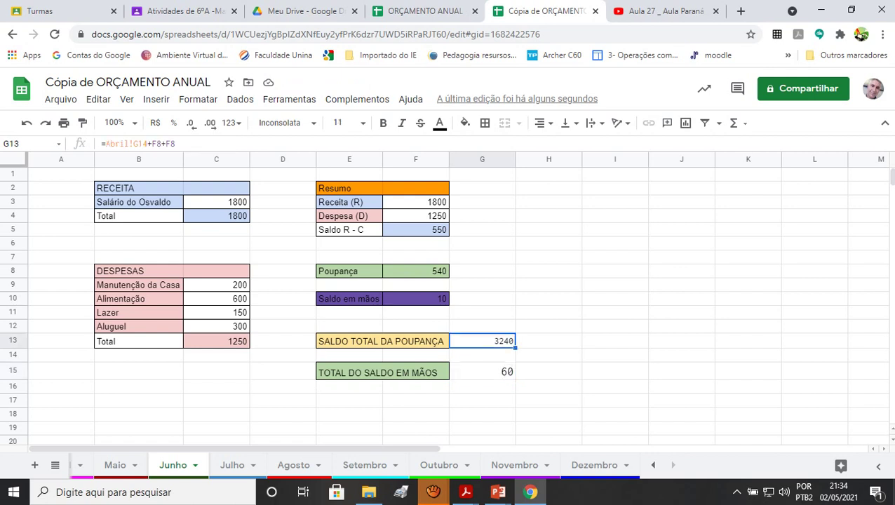
click(615, 355)
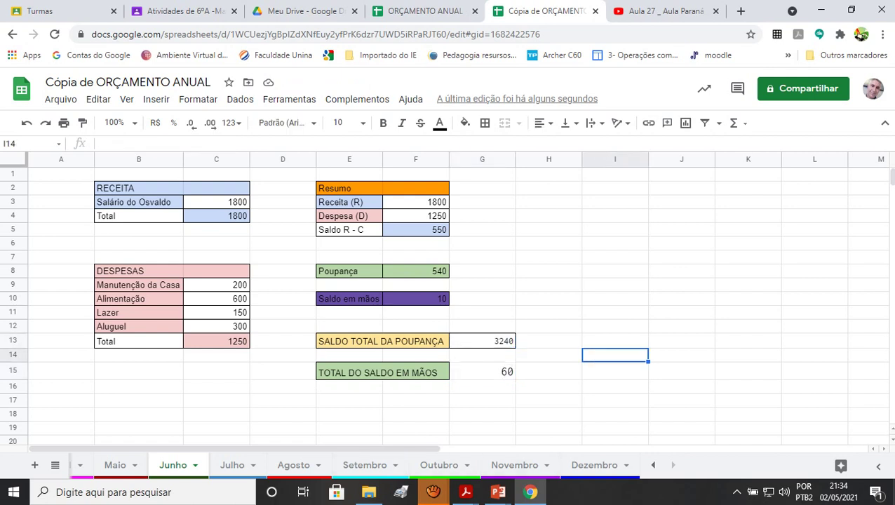
mouse_move(433, 491)
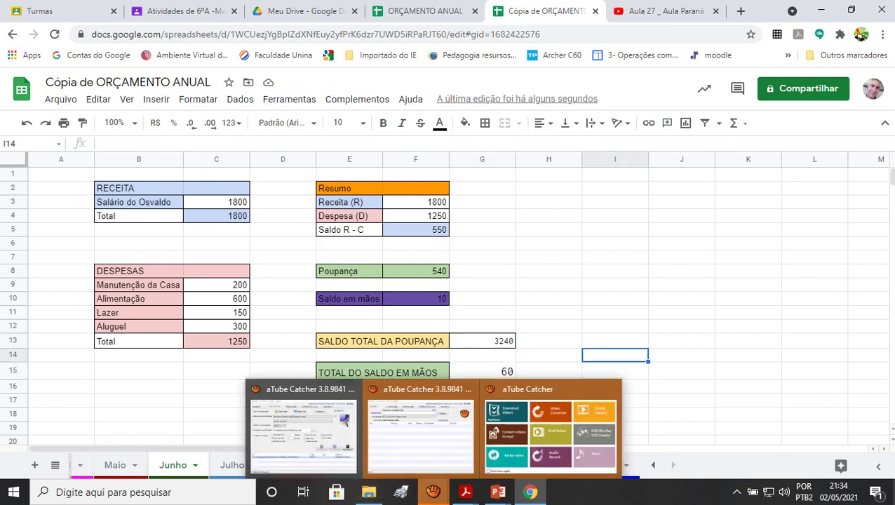
click(615, 284)
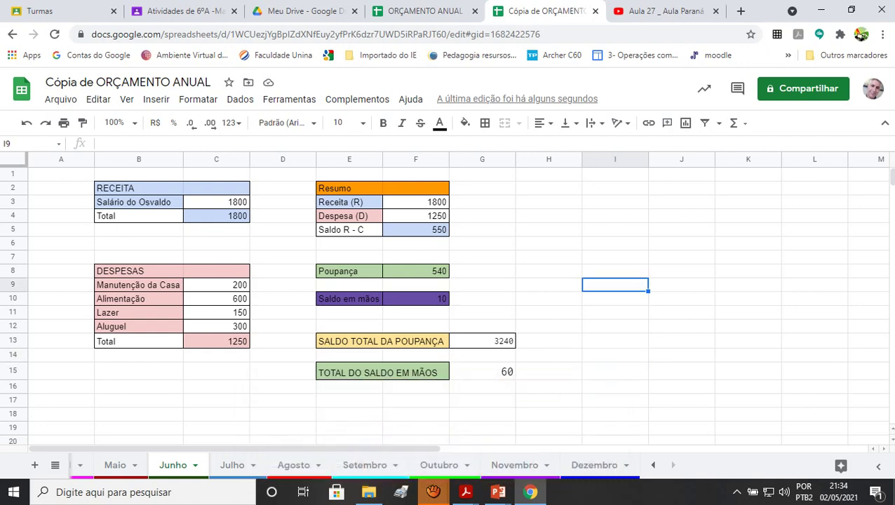